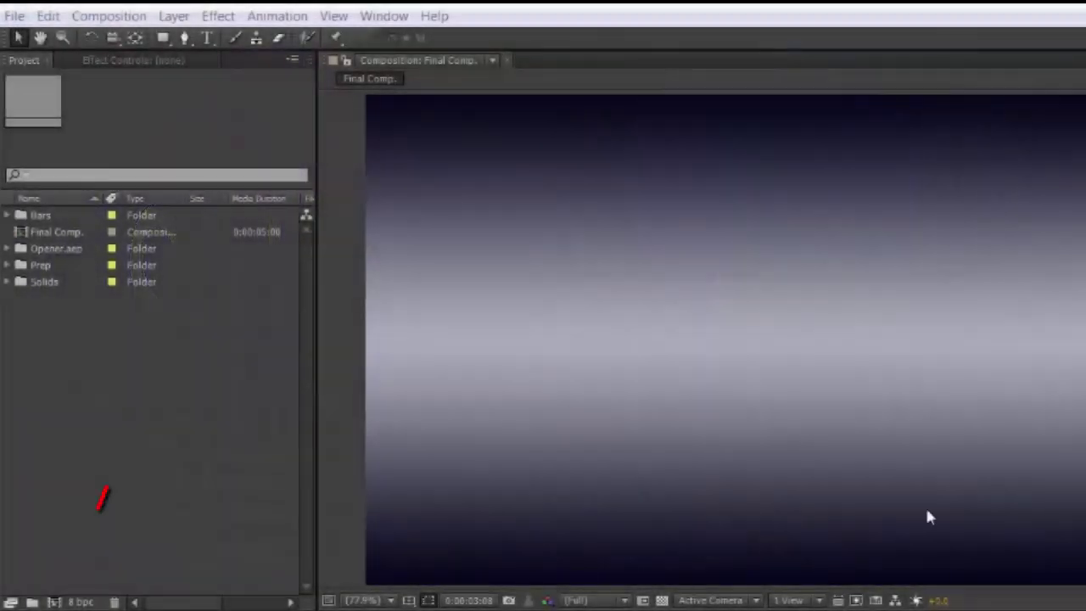
- Start a new composition, Comp 2, and set its width to 1000 px
click(56, 601)
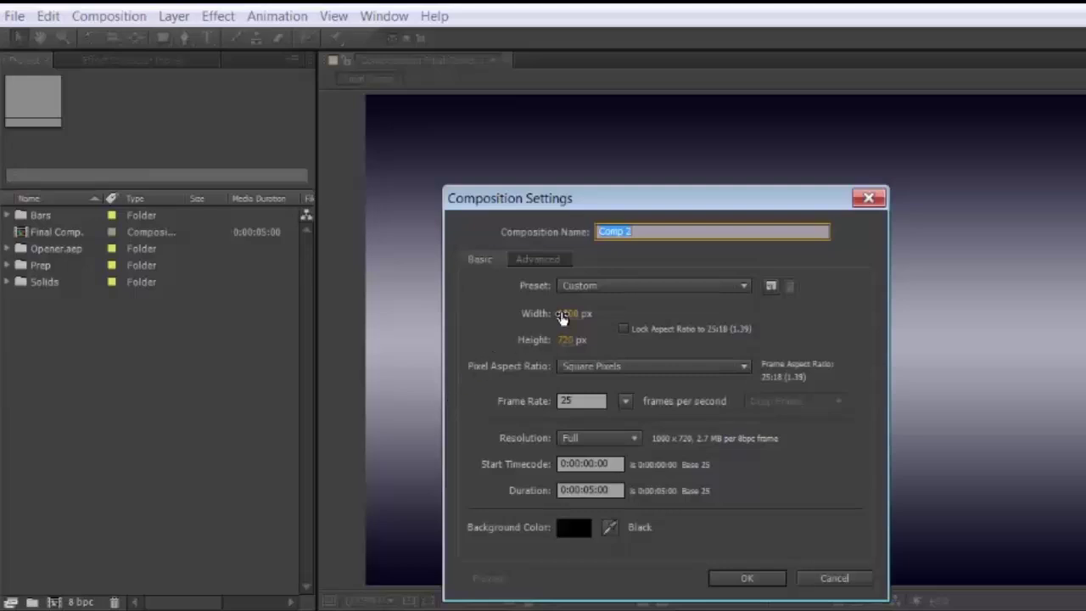
click(566, 313)
text(1)
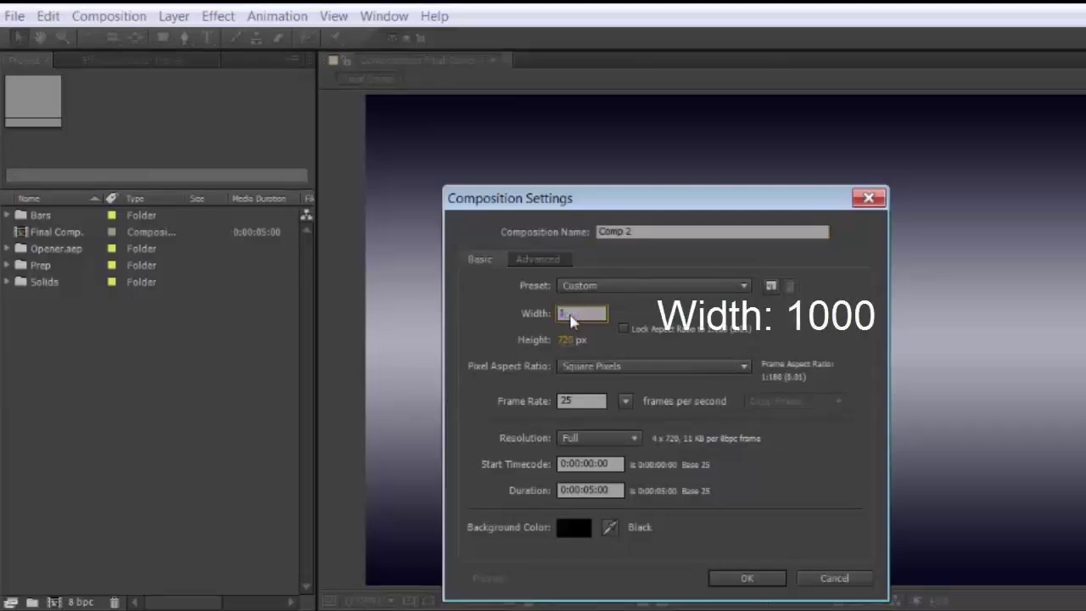
text(000)
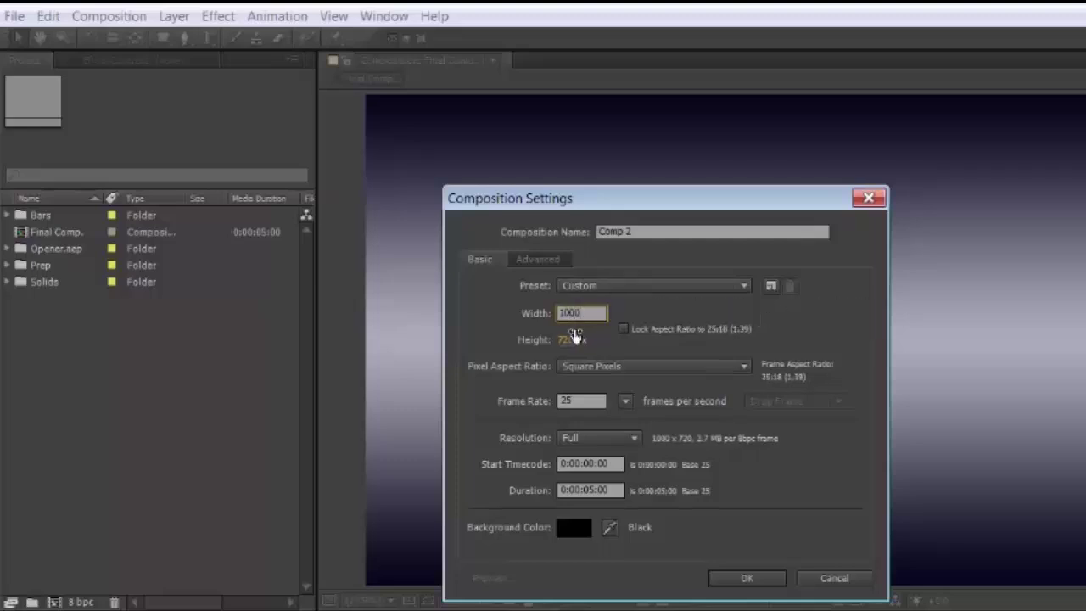
- Create Comp 2, turn on rulers, and place a vertical guide near 250 px
click(740, 578)
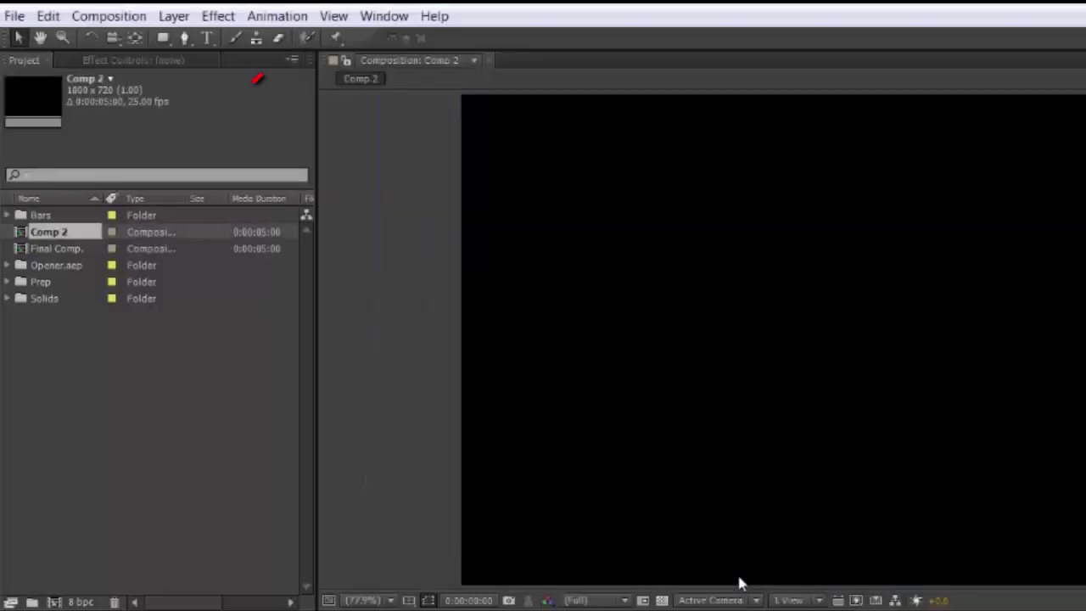
click(336, 19)
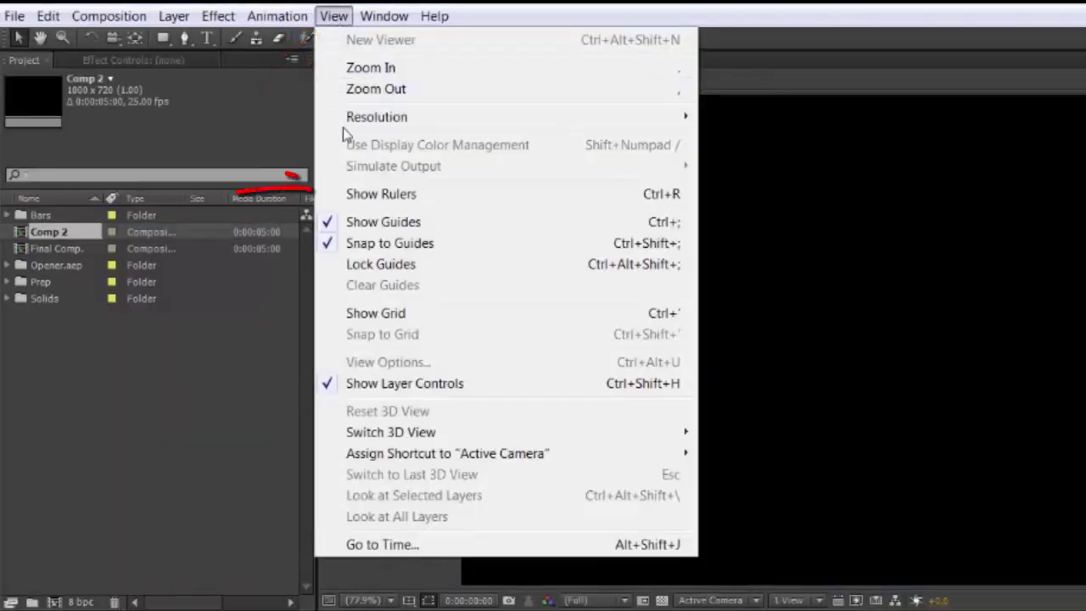
click(381, 194)
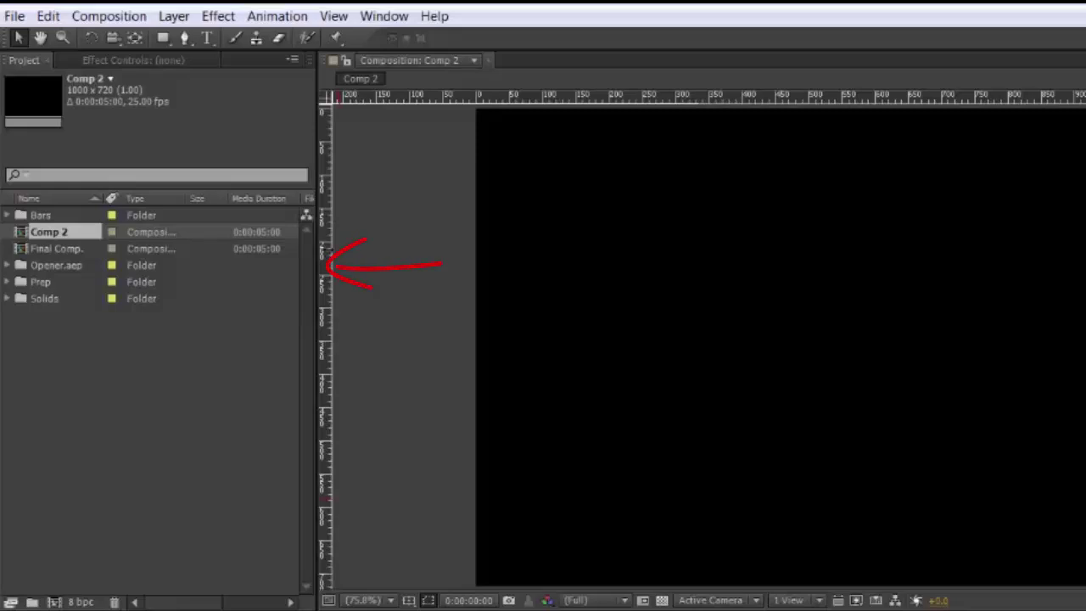
drag(326, 253, 388, 257)
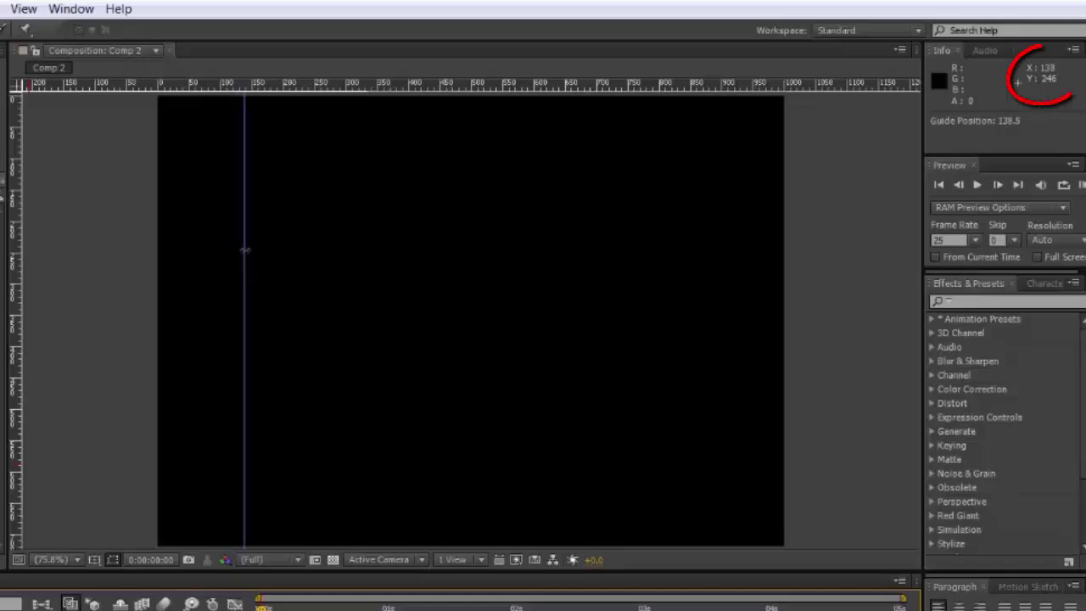
drag(244, 250, 314, 267)
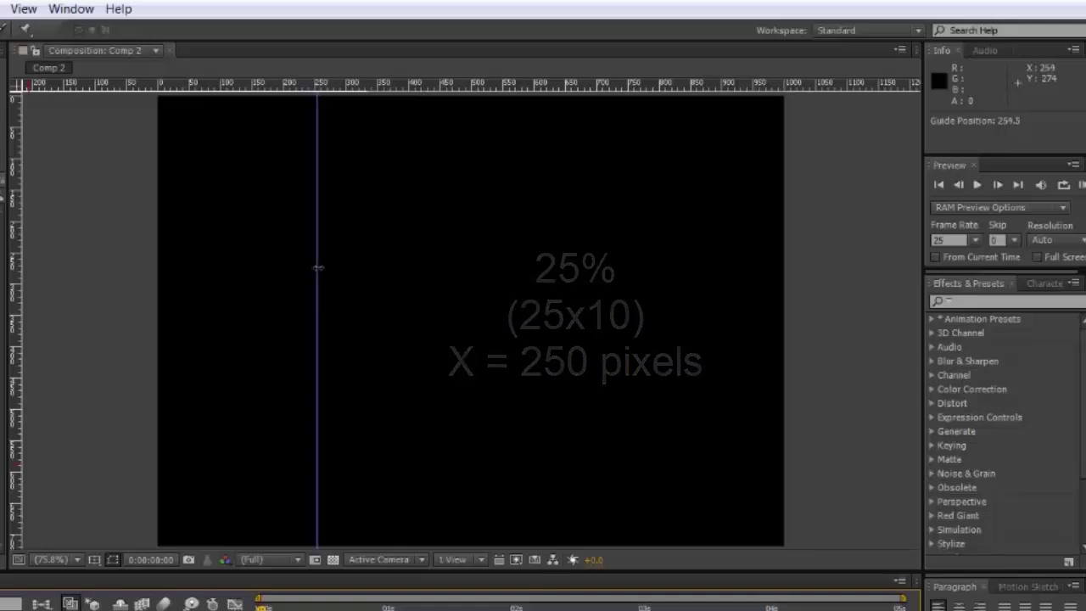
- Reset the ruler origin at each guide and add vertical guides near 450 and 770 px
click(314, 267)
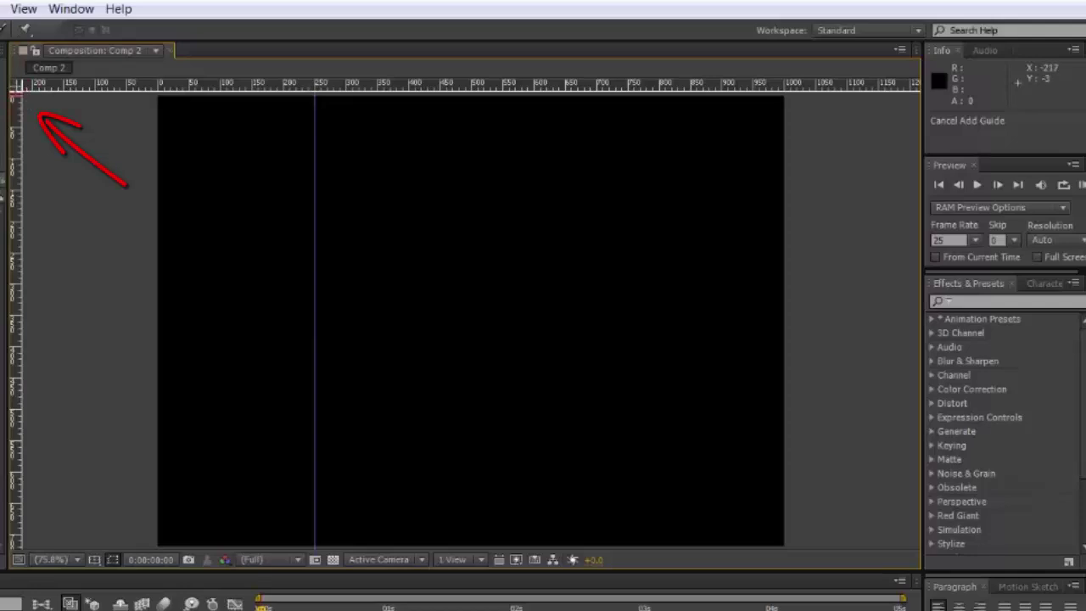
mouse_move(19, 90)
mouse_down()
mouse_move(150, 145)
mouse_move(315, 151)
mouse_up()
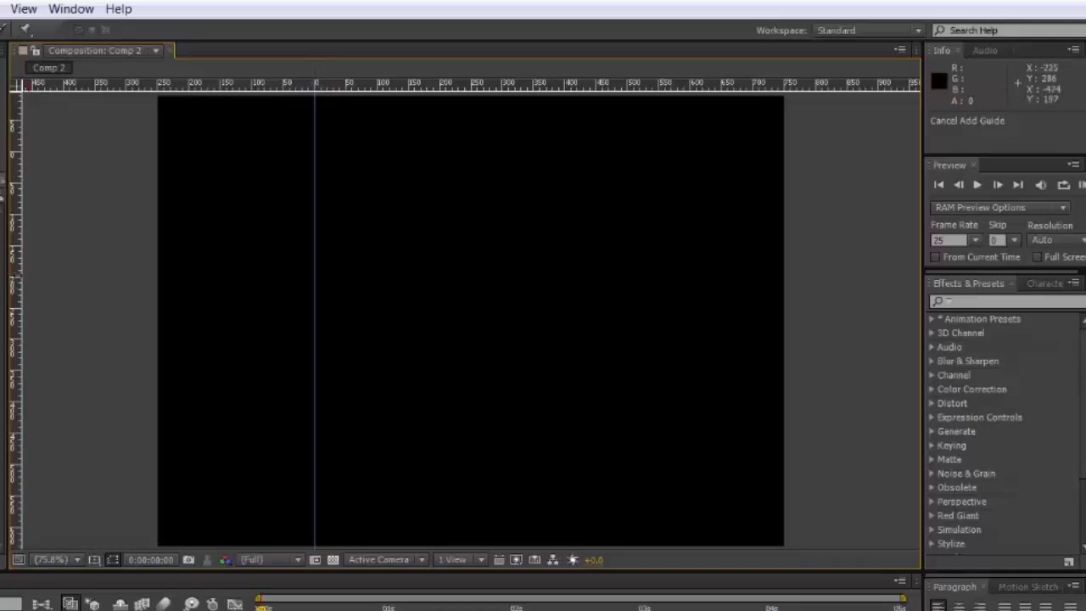
drag(17, 282, 438, 284)
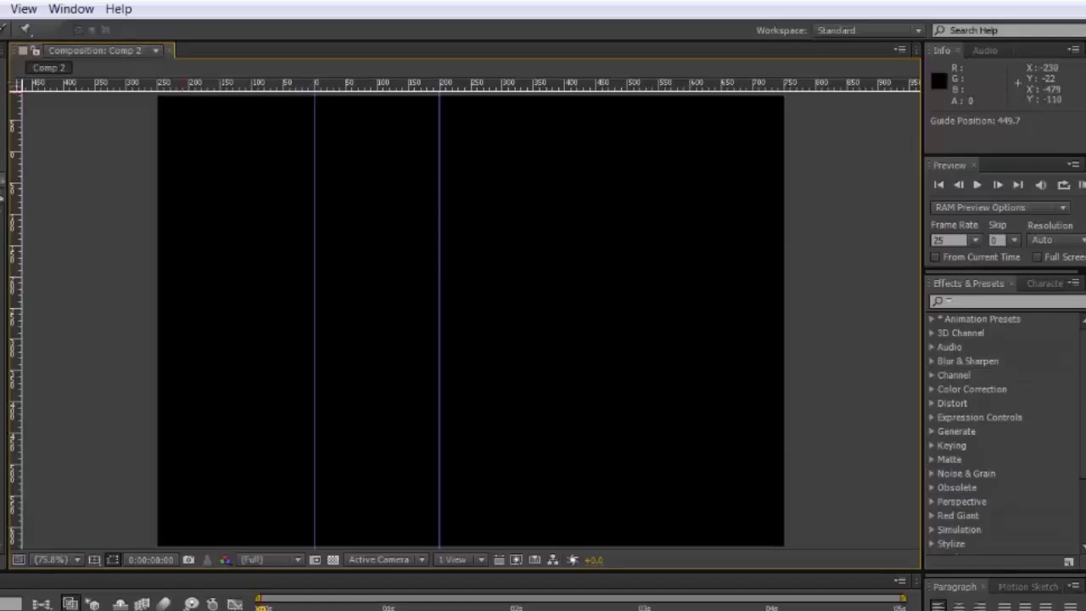
drag(19, 83, 440, 170)
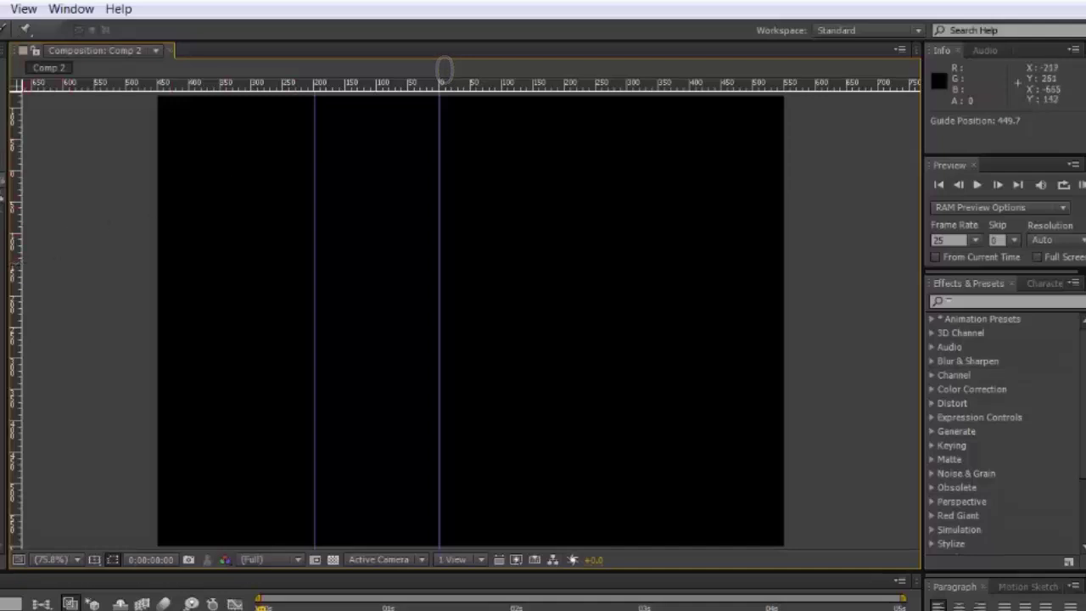
drag(11, 263, 638, 298)
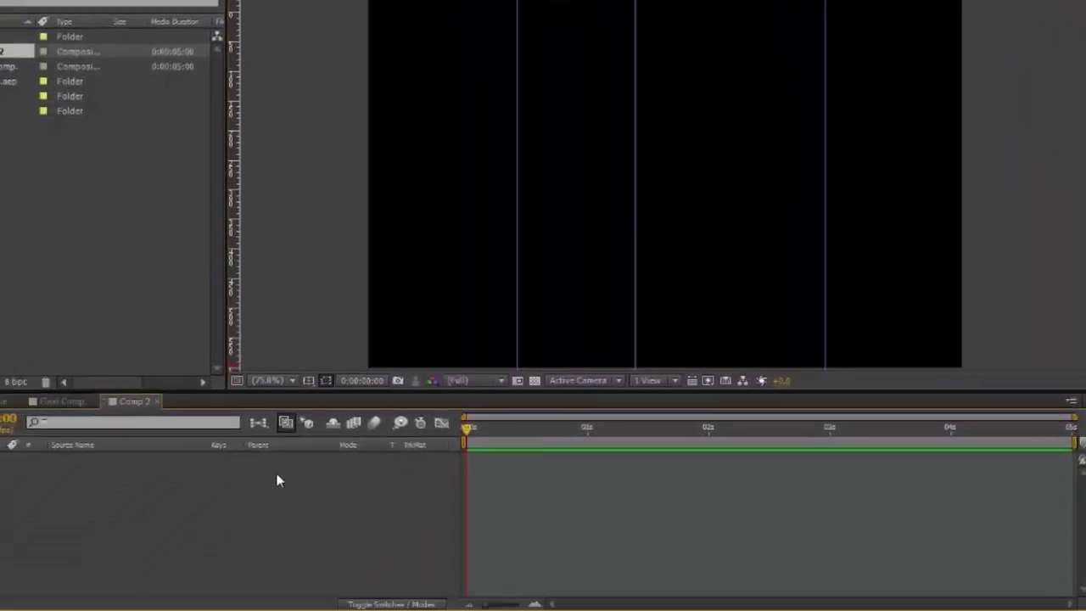
- Add a comp-sized 1000 × 720 solid in purple 675DE8, Medium Blue Solid 1
right_click(204, 539)
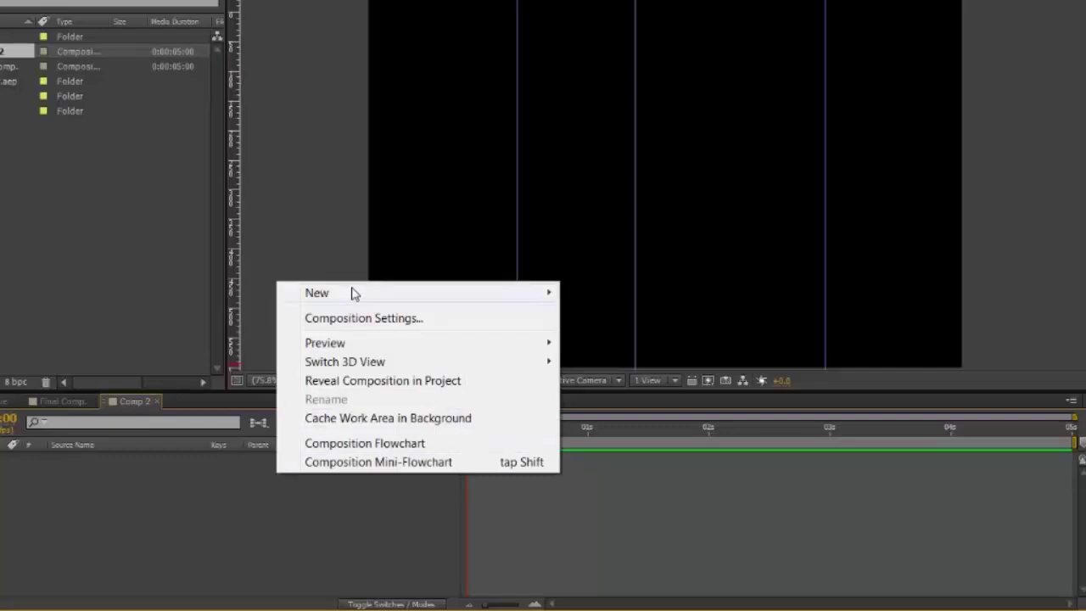
mouse_move(363, 293)
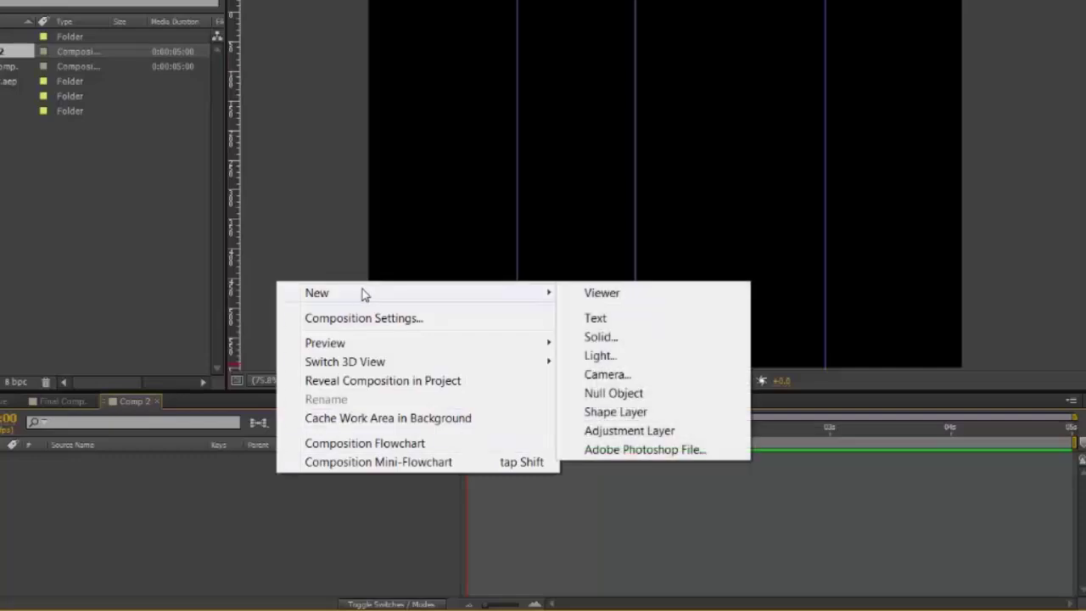
click(598, 337)
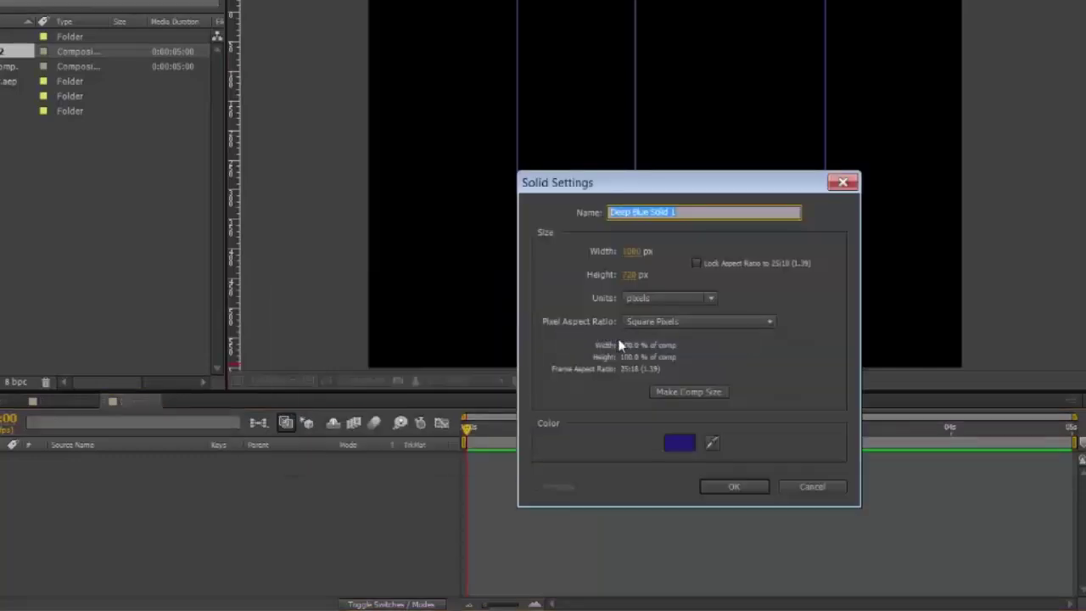
click(681, 443)
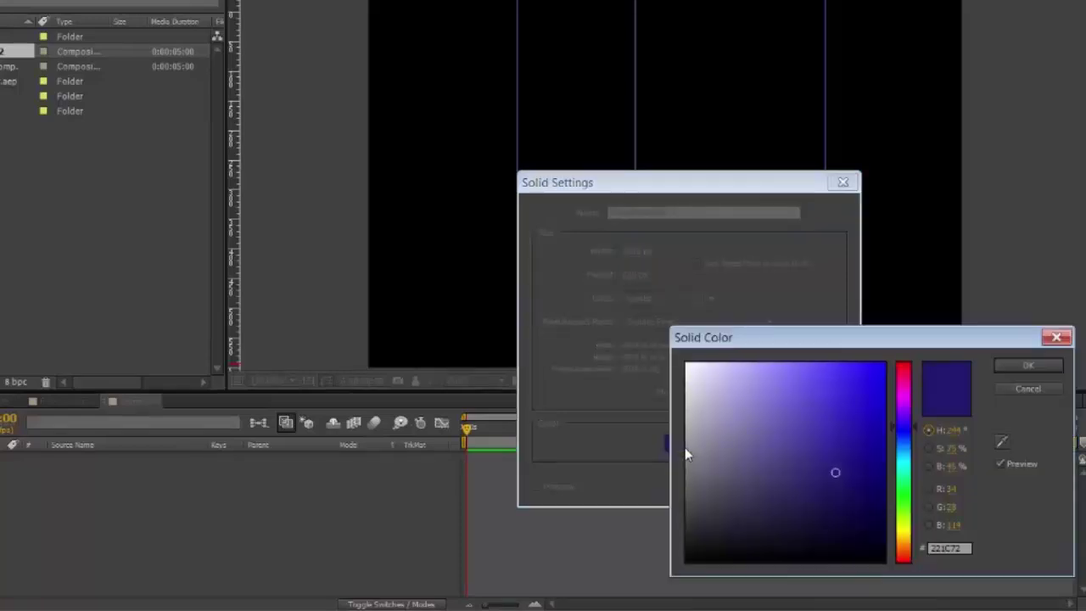
mouse_move(780, 473)
mouse_down()
mouse_move(783, 373)
mouse_move(790, 390)
mouse_move(814, 378)
mouse_move(805, 380)
mouse_up()
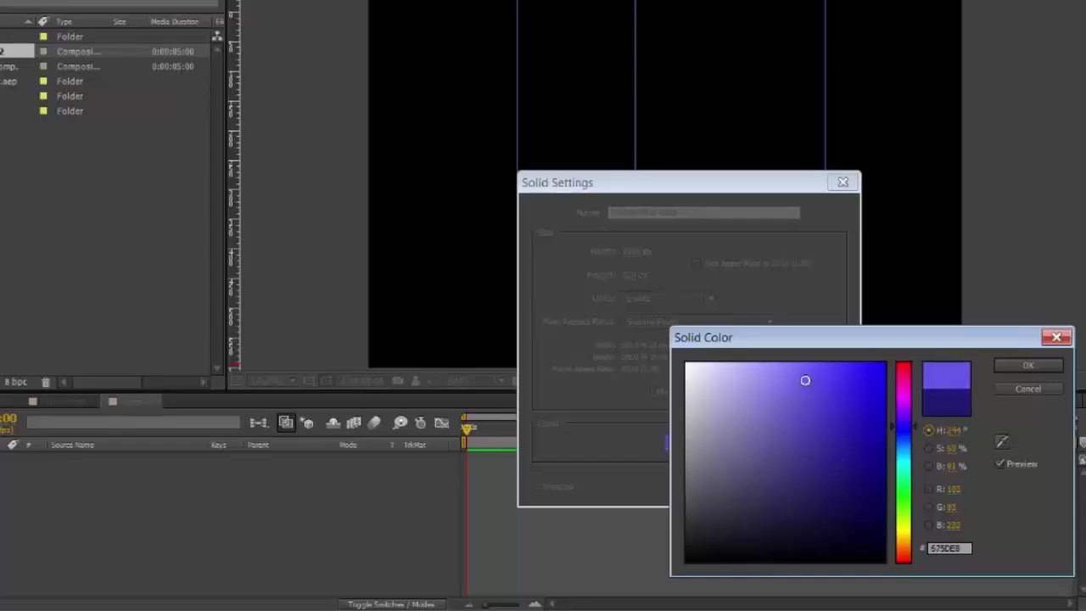
click(1028, 365)
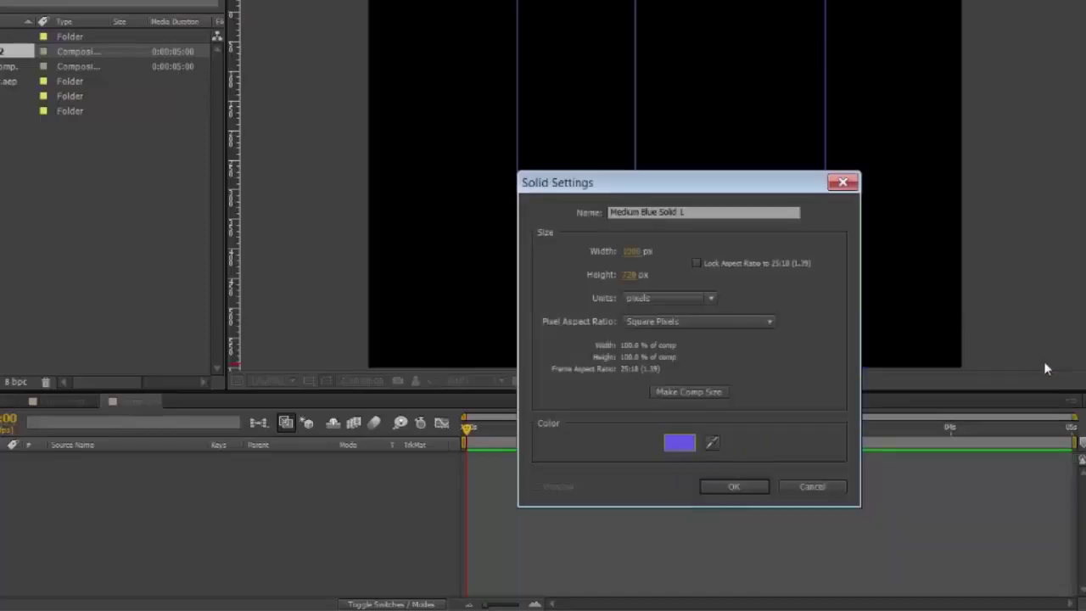
click(704, 391)
click(733, 487)
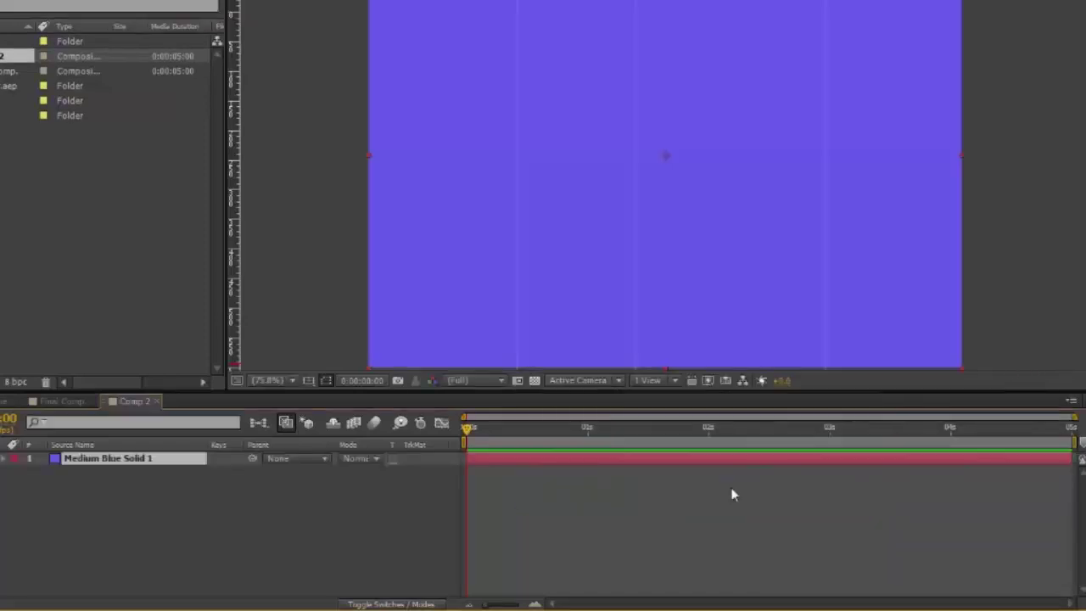
- Add a new full-frame solid coloured magenta
right_click(142, 488)
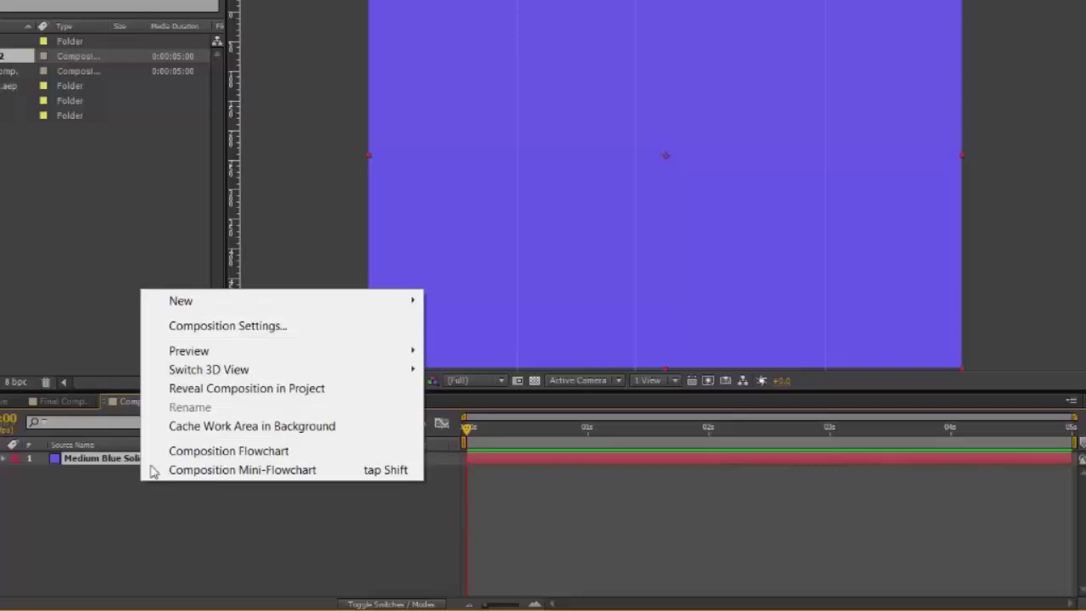
mouse_move(379, 311)
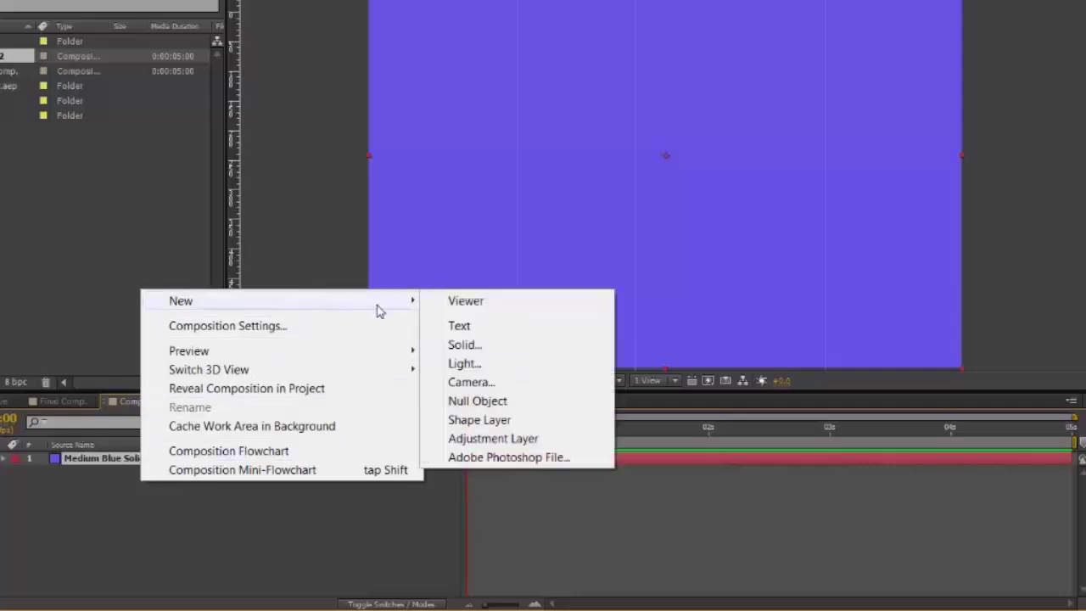
click(473, 347)
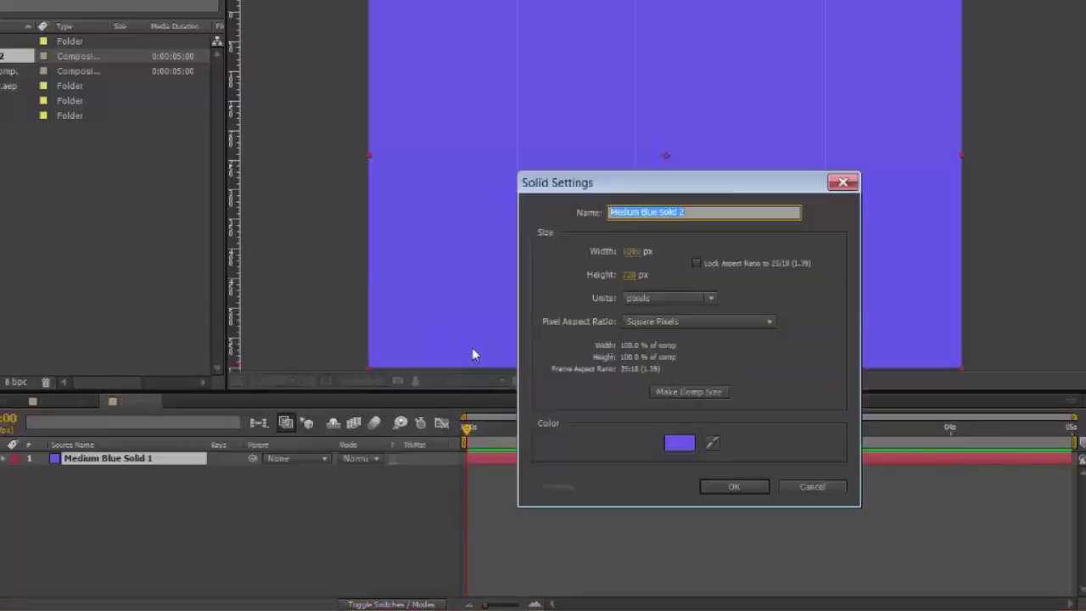
click(683, 448)
drag(910, 433, 922, 401)
click(1022, 366)
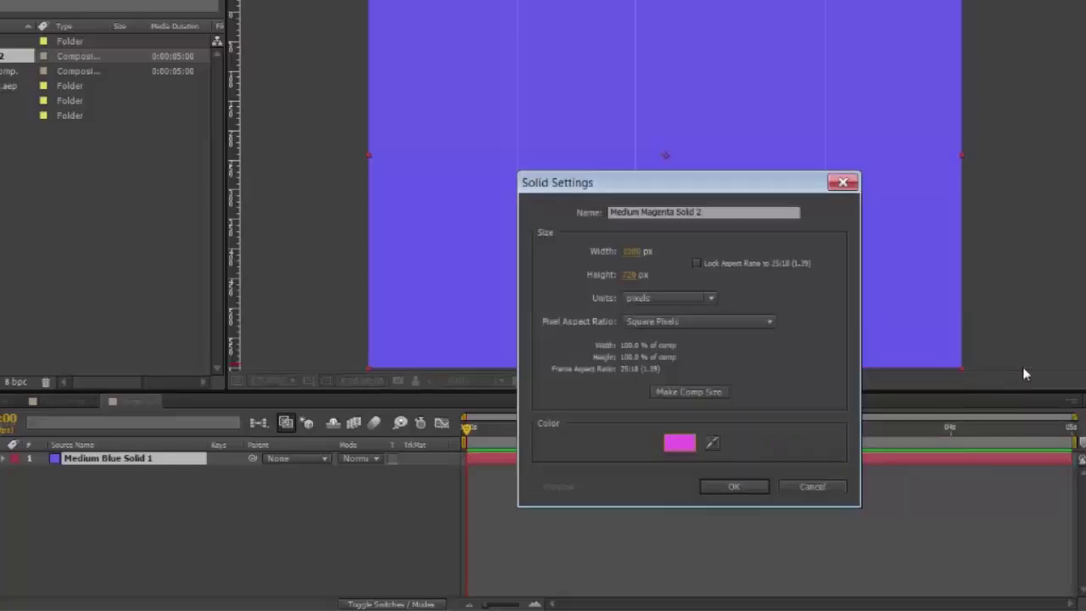
click(734, 486)
- Add another full-frame solid coloured royal blue
right_click(242, 310)
mouse_move(242, 311)
click(441, 336)
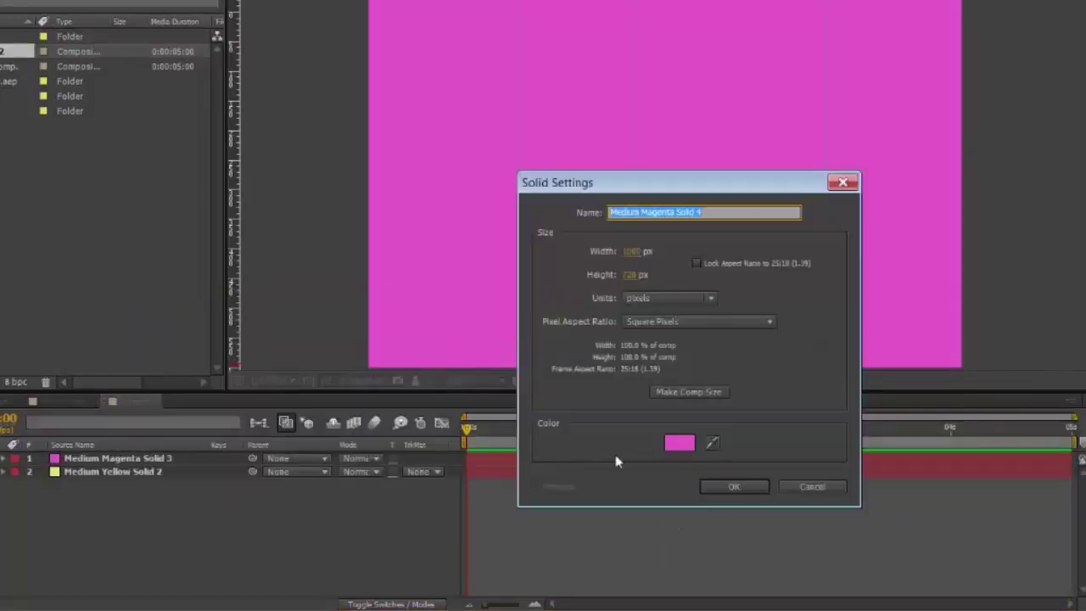
click(679, 442)
drag(911, 400, 910, 498)
click(1022, 367)
click(734, 486)
- Add a fourth full-frame solid coloured medium green
right_click(270, 504)
key(ctrl+y)
click(678, 442)
click(1022, 367)
click(734, 486)
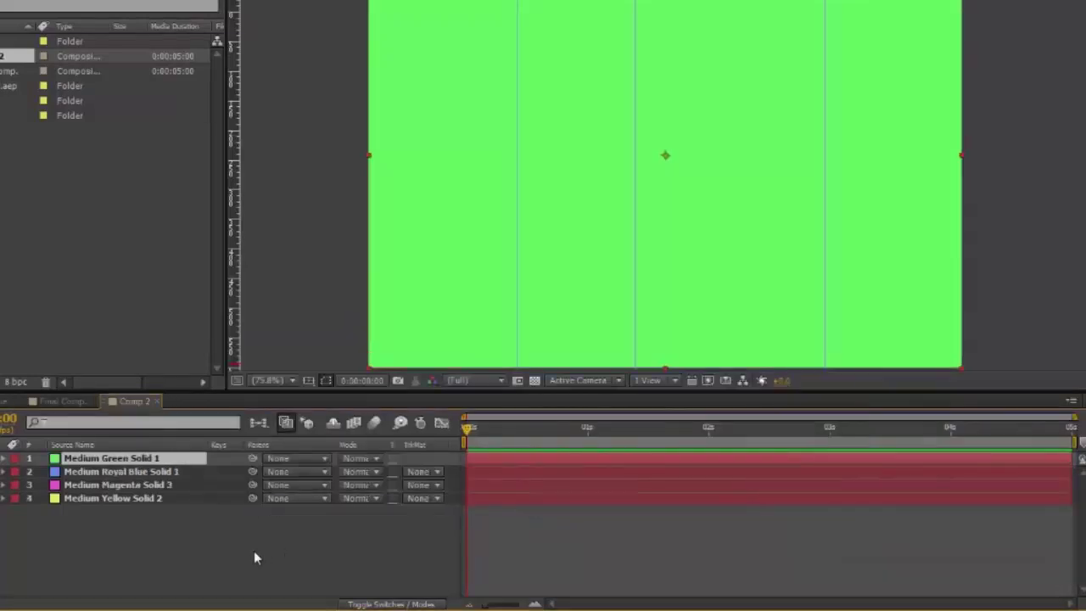
- Show Position for the four solids and shift green and blue left into side-by-side stripes
click(146, 498)
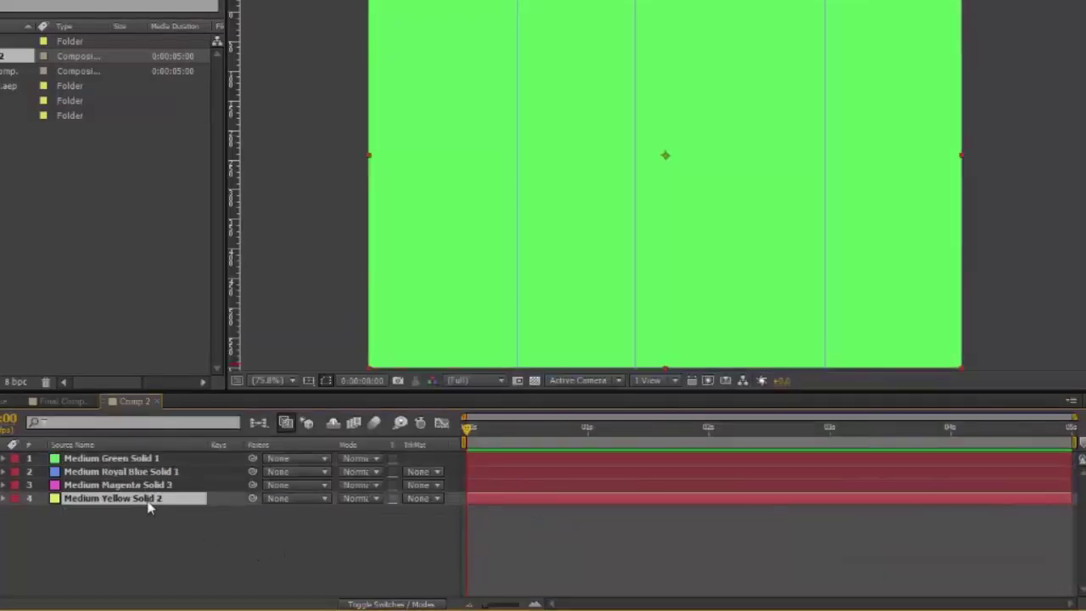
shift+click(158, 459)
key(p)
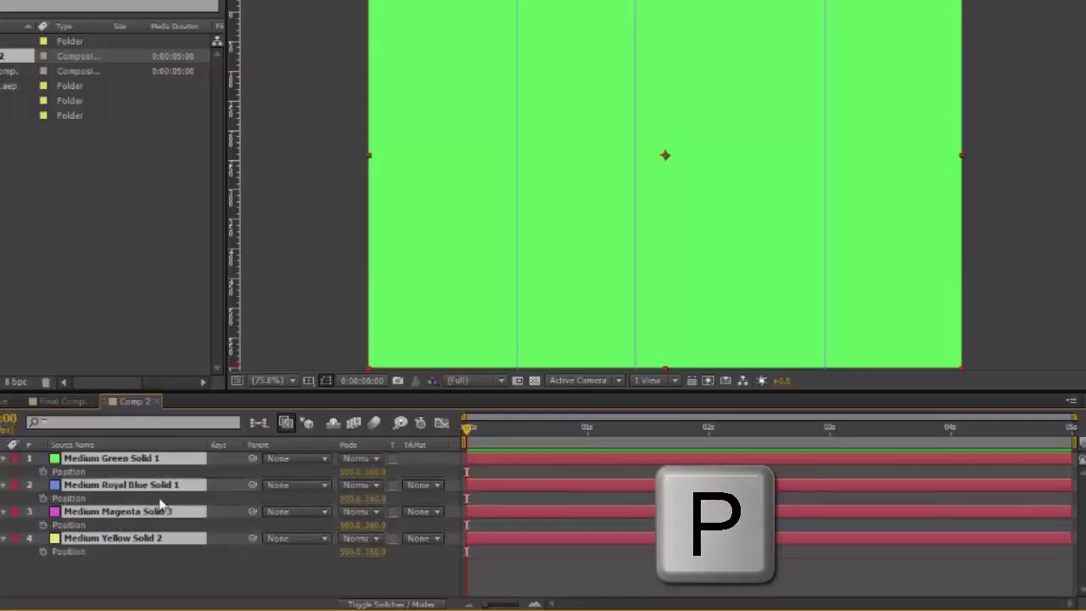
click(187, 570)
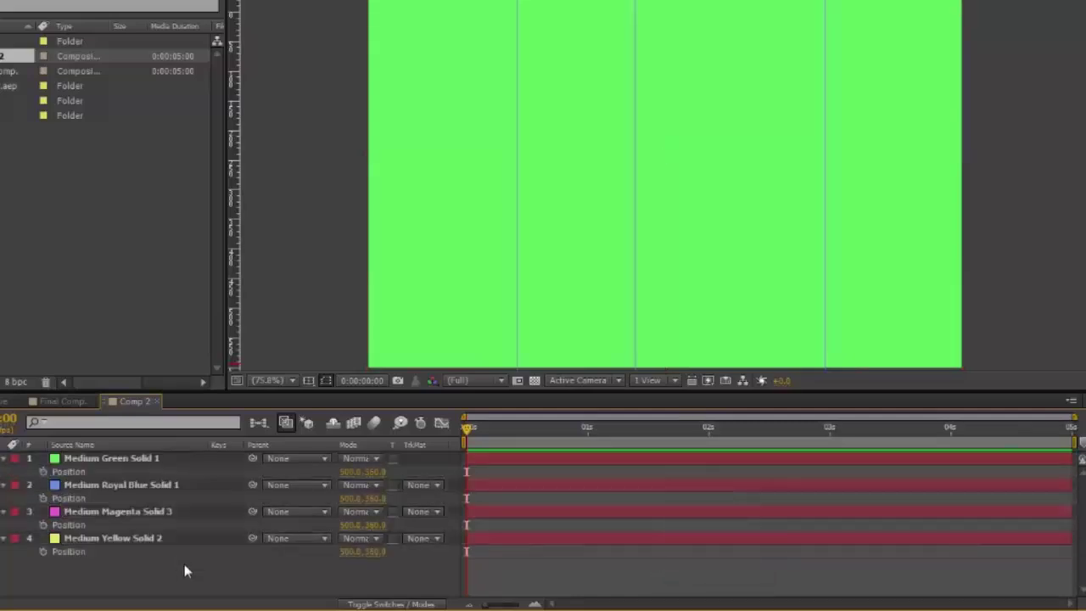
drag(347, 480, 299, 481)
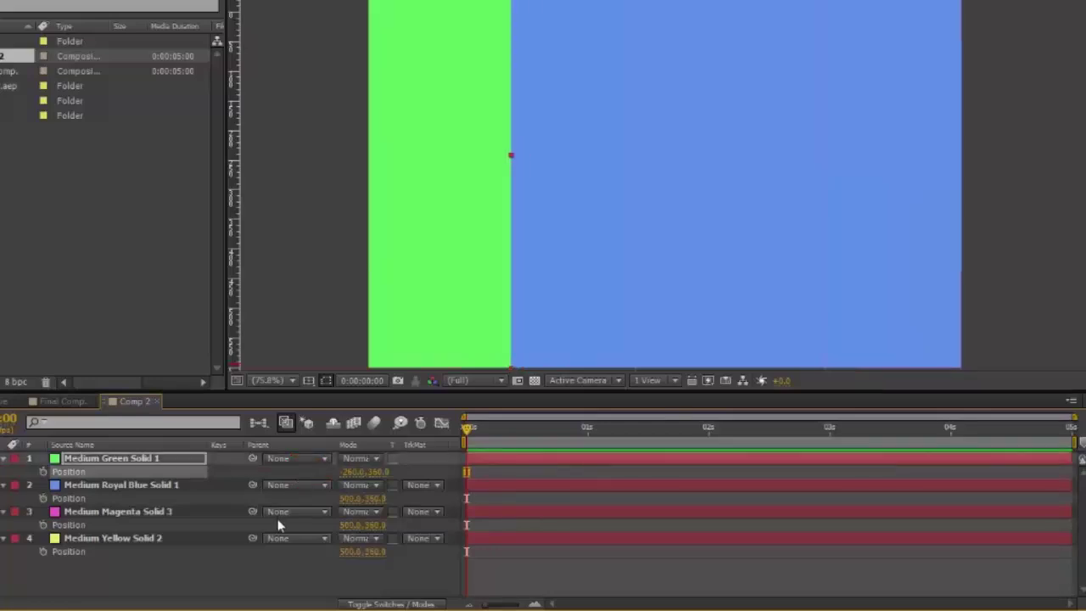
drag(344, 500, 297, 528)
click(363, 525)
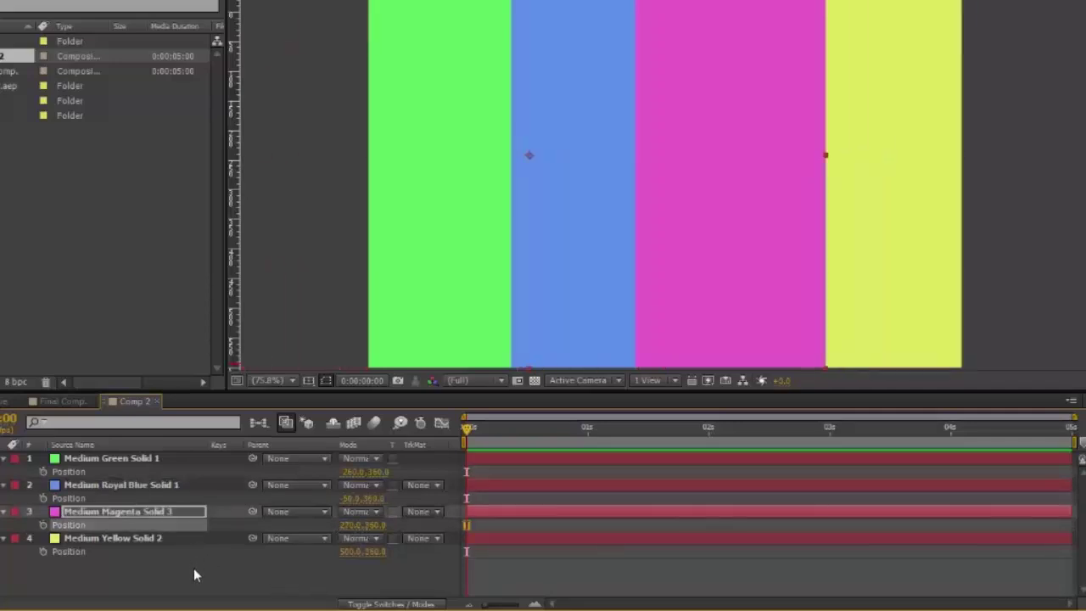
right_click(238, 584)
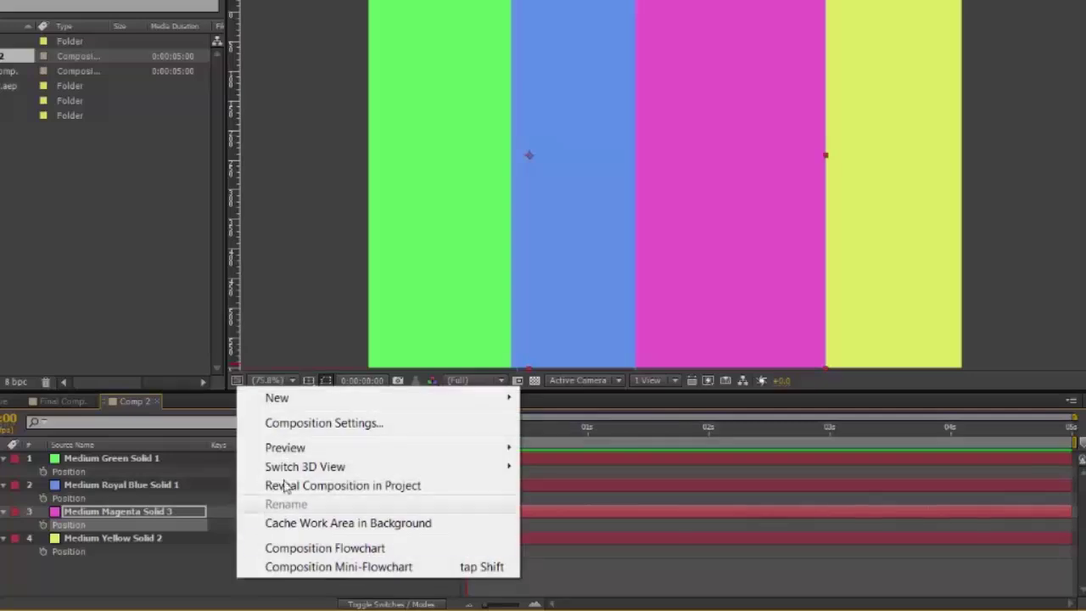
- Add an adjustment layer on top and search the effects for 'polar co'
mouse_move(333, 403)
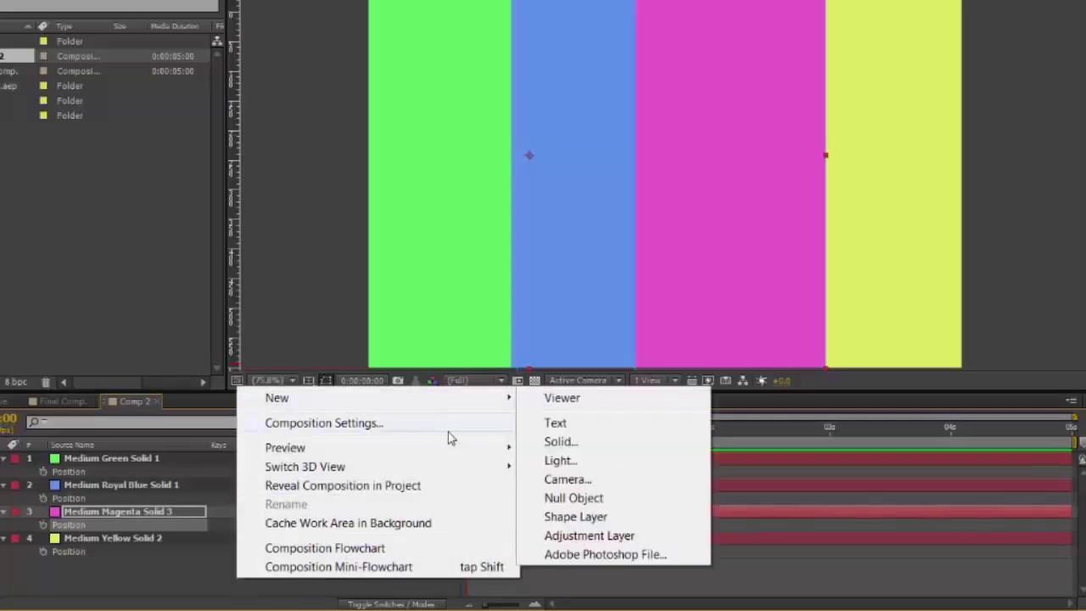
click(605, 535)
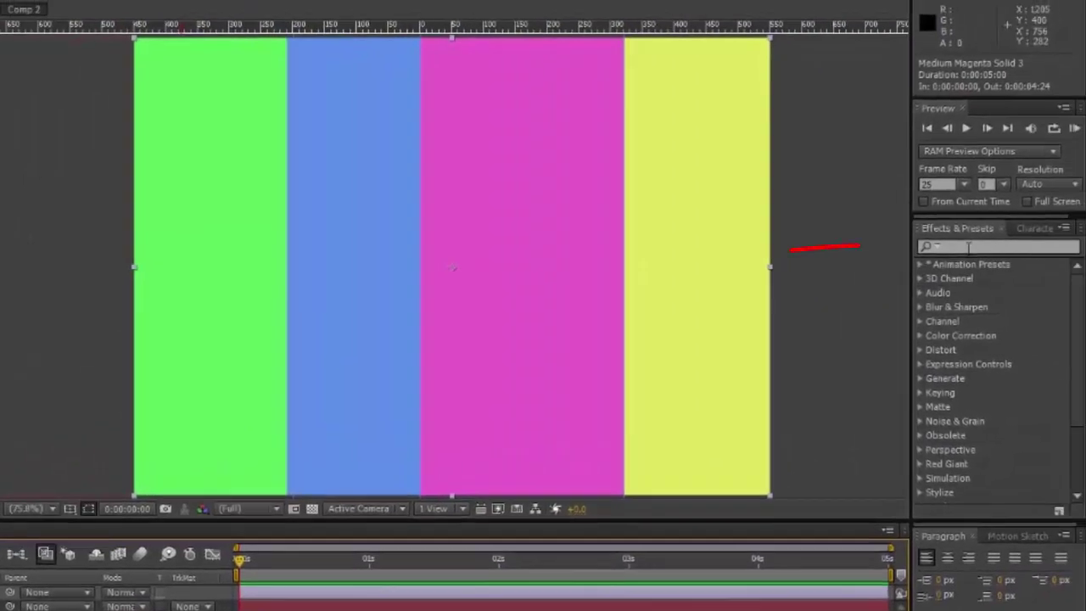
click(1002, 225)
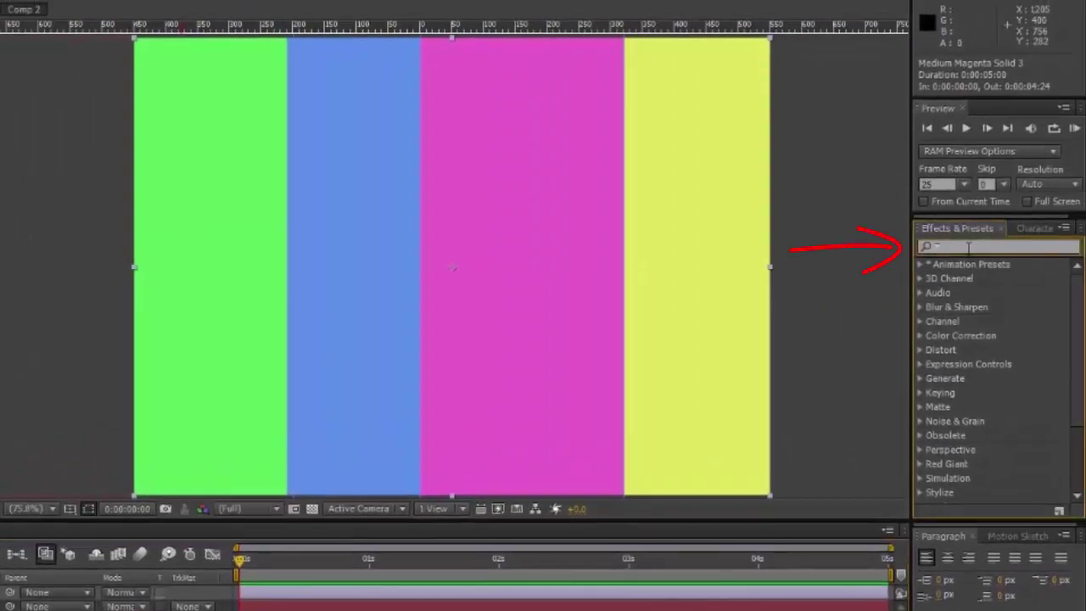
text(po)
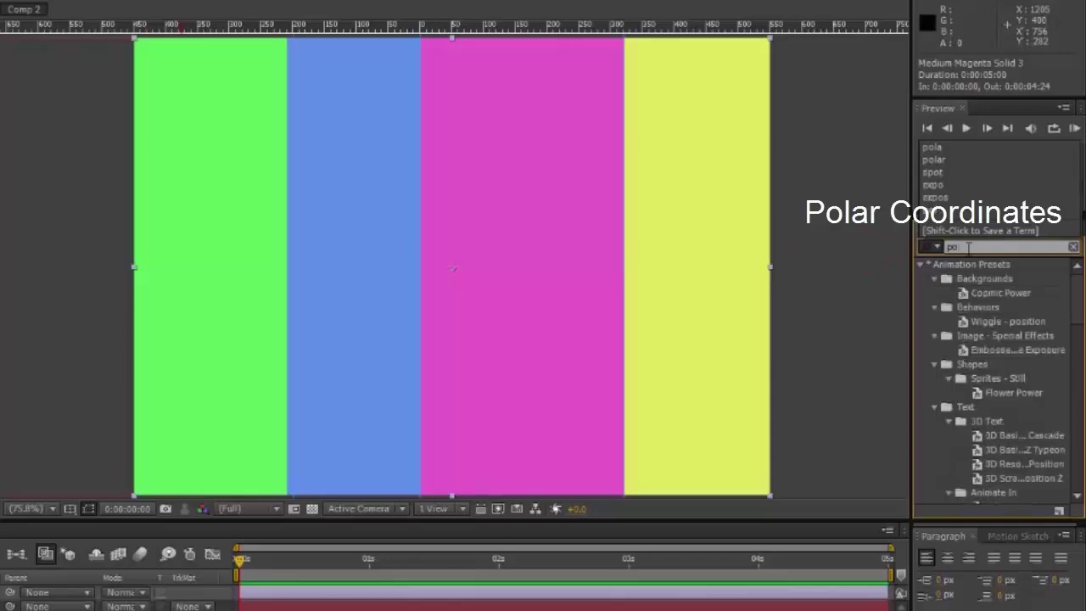
text(lar co)
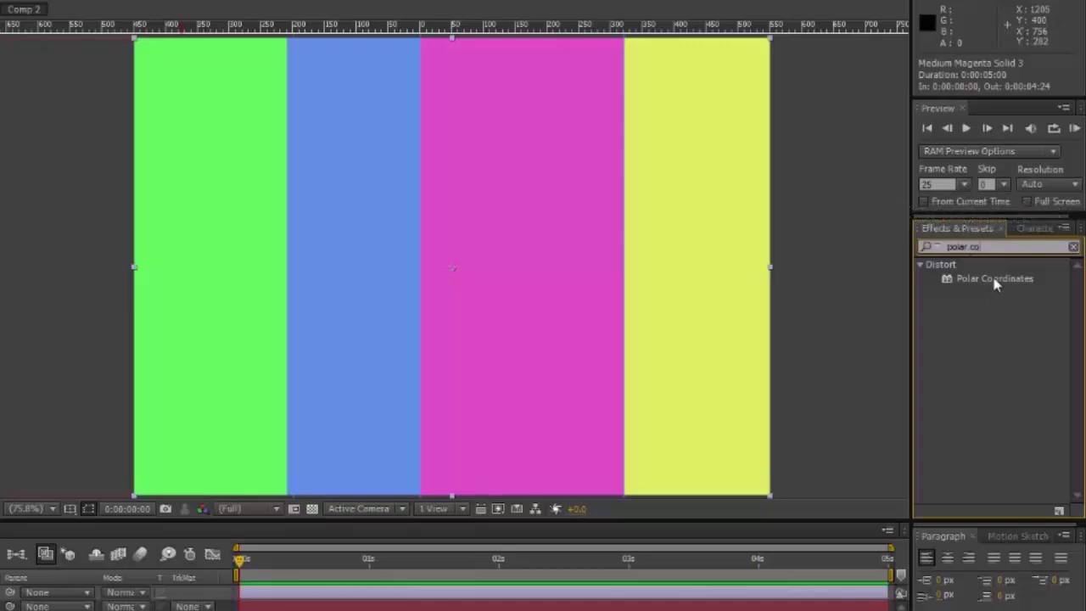
- Apply Polar Coordinates to Adjustment Layer 7 with Rect to Polar and Interpolation 100%
drag(996, 284, 764, 599)
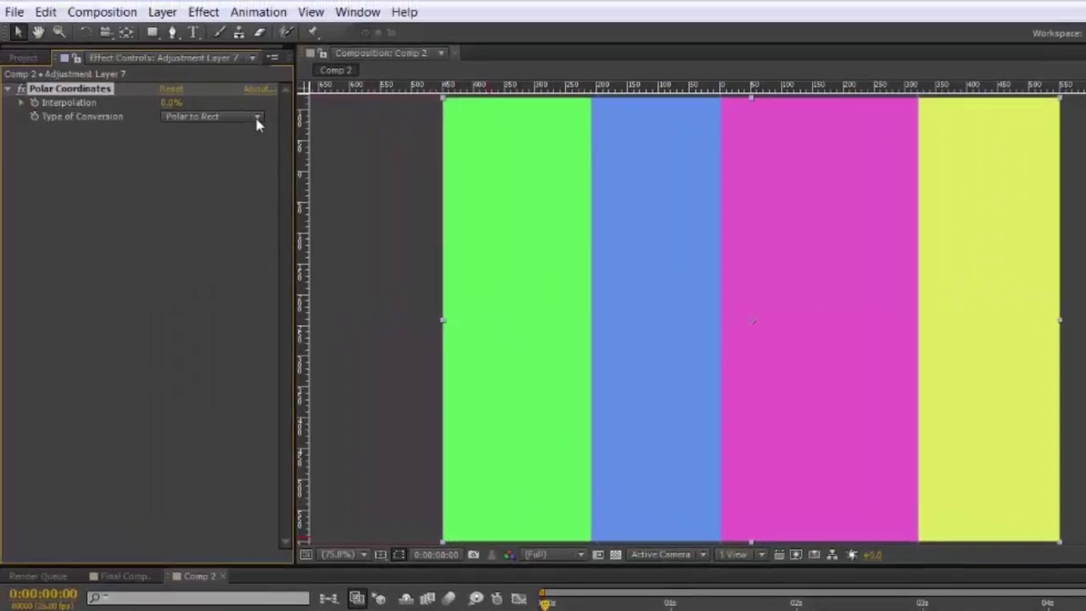
click(257, 118)
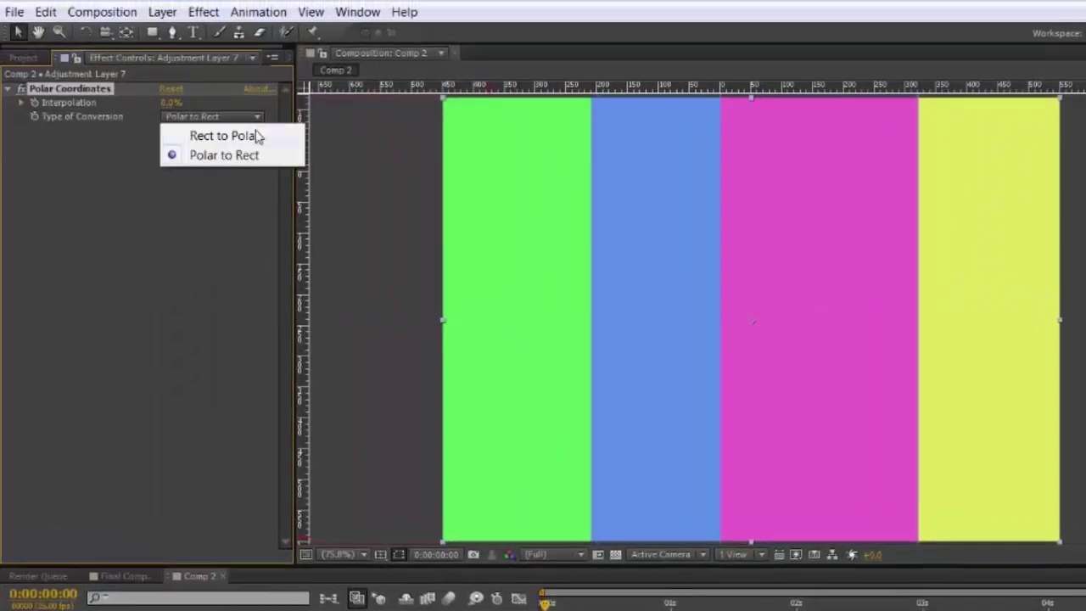
click(257, 135)
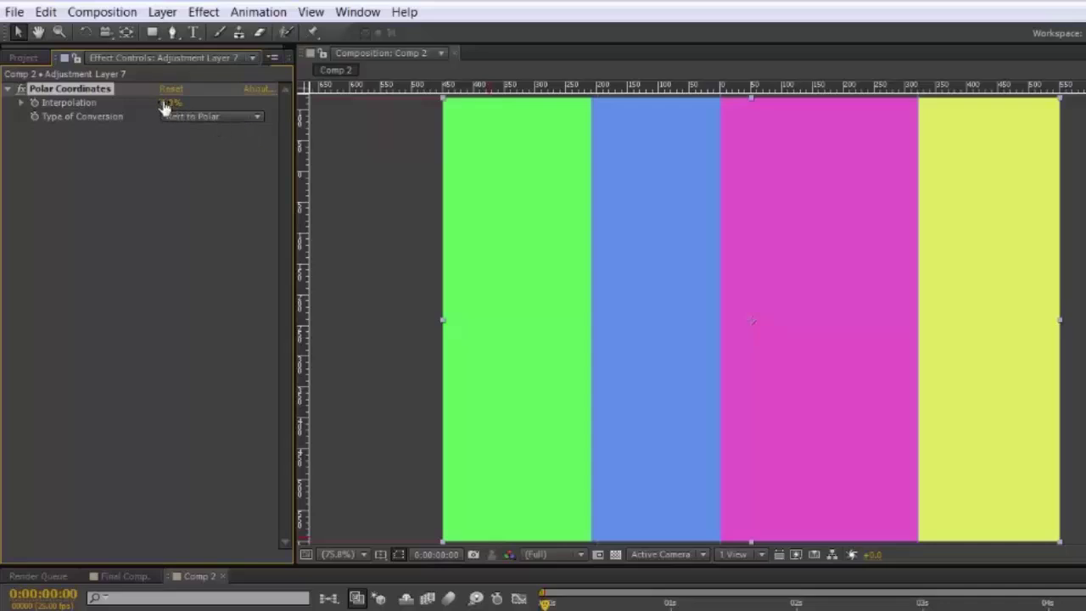
drag(165, 106, 227, 106)
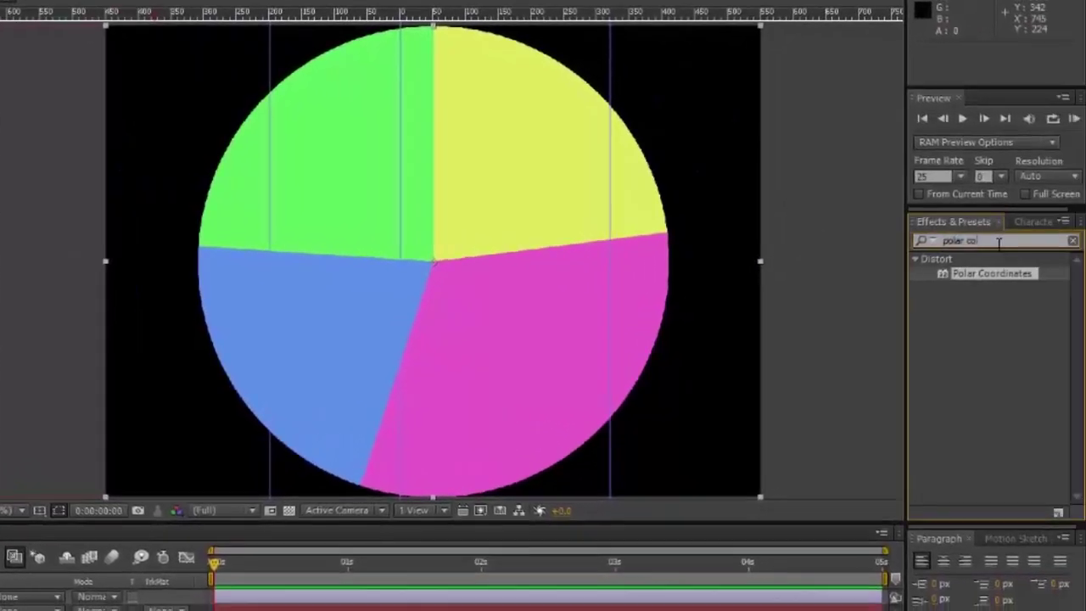
- Replace the effects search with 'radial wipe' and select the Radial Wipe effect
drag(1000, 241, 941, 240)
text(r)
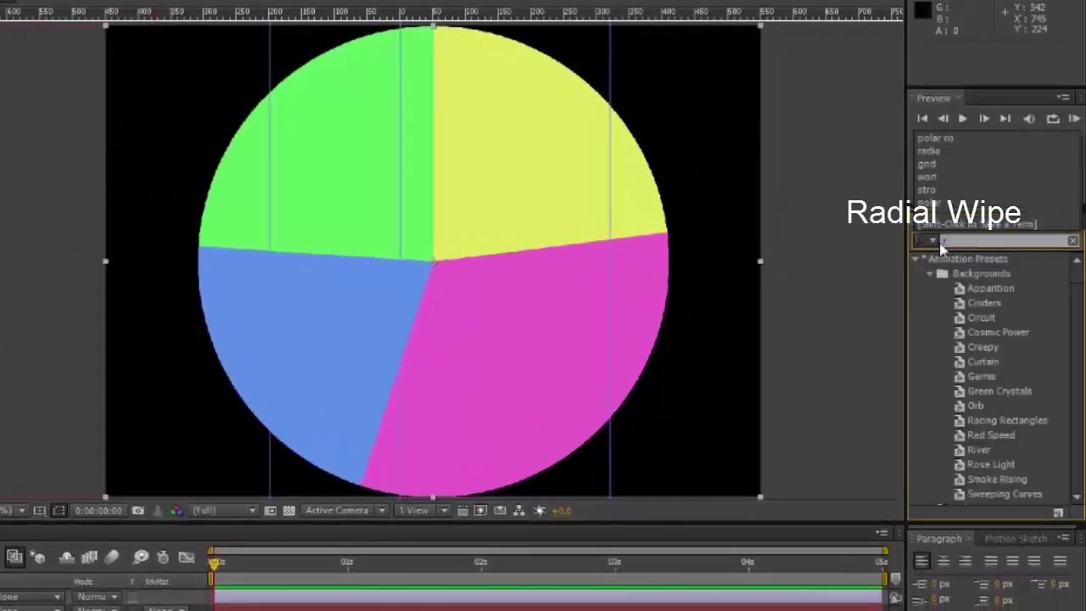
text(adial)
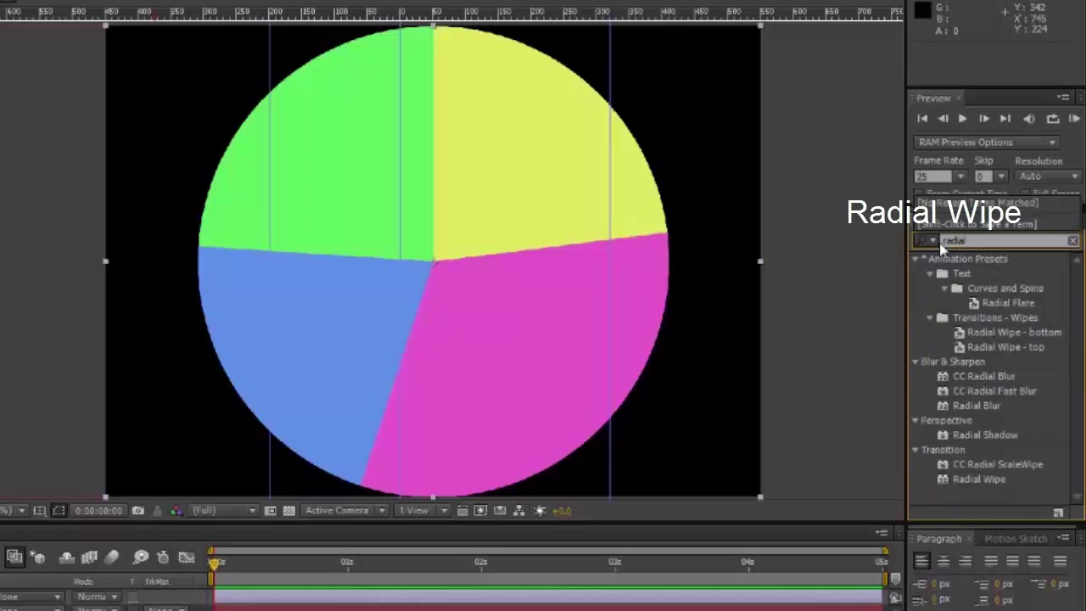
text( w)
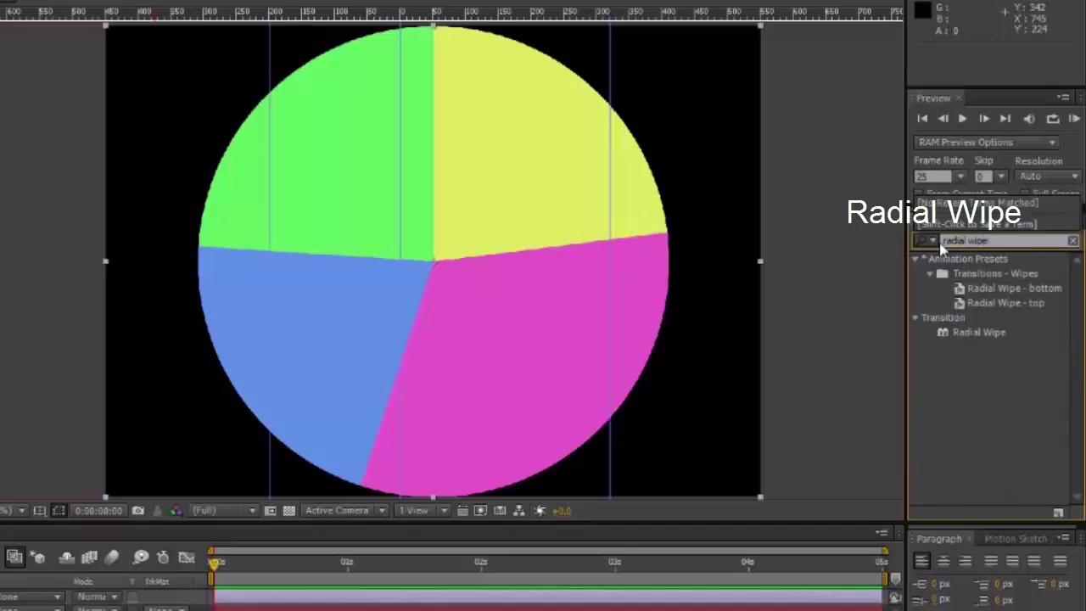
text(ipe)
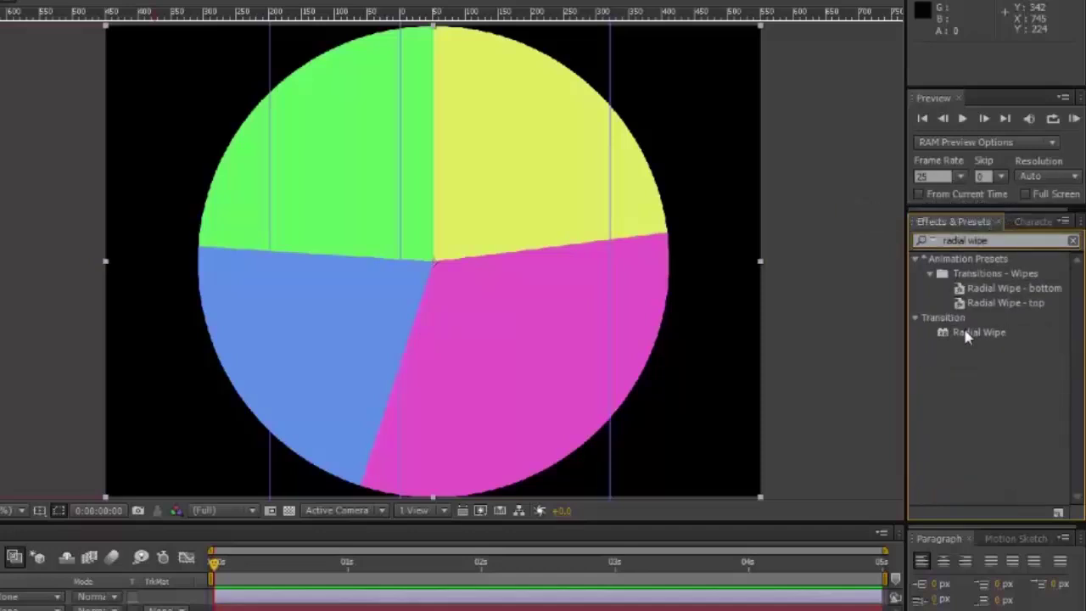
click(965, 335)
- Apply Radial Wipe to Adjustment Layer 7 with a Counterclockwise wipe
drag(965, 335, 758, 601)
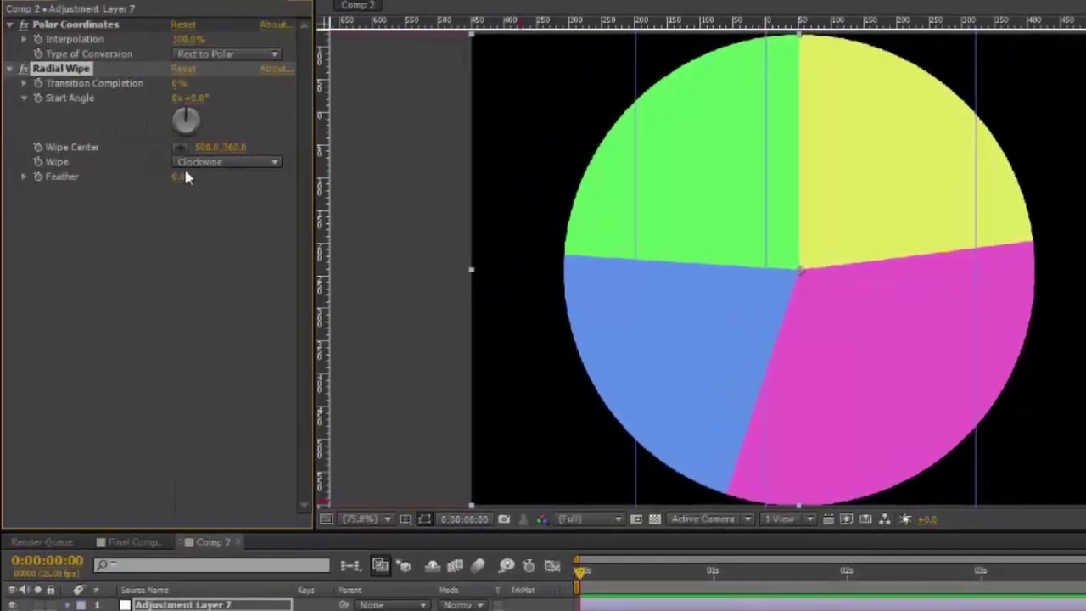
click(276, 164)
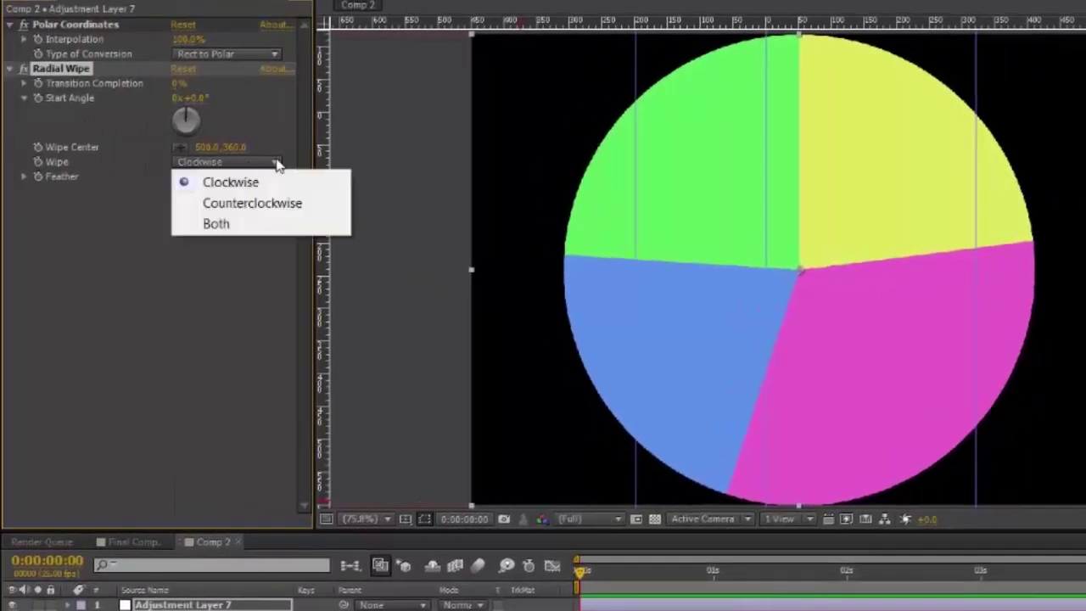
click(268, 211)
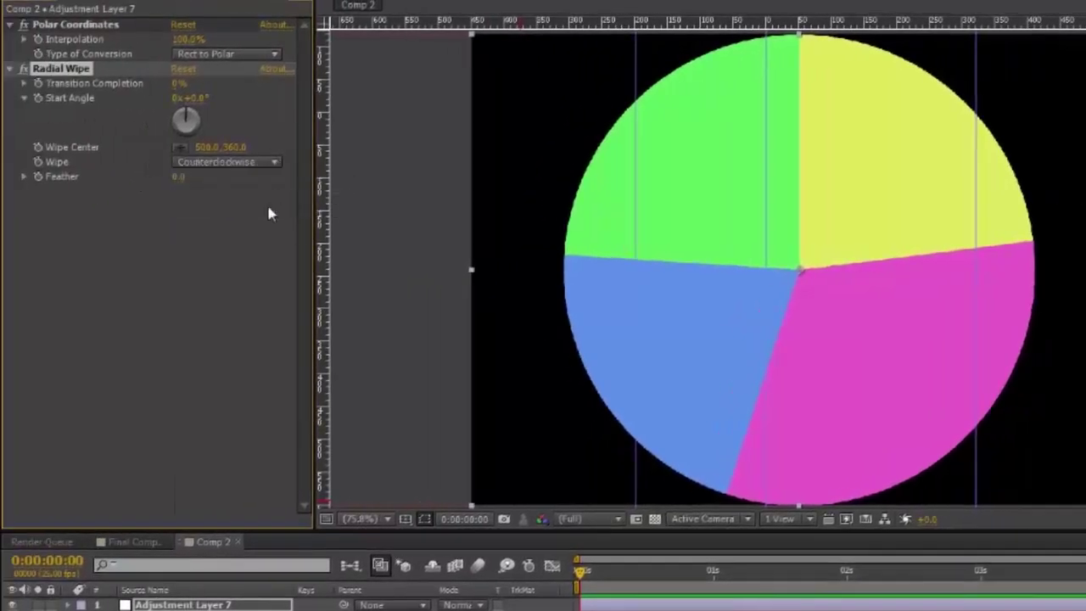
- Keyframe Transition Completion at 100% at 1 s and 0% at 2:24, then preview
drag(582, 589, 714, 594)
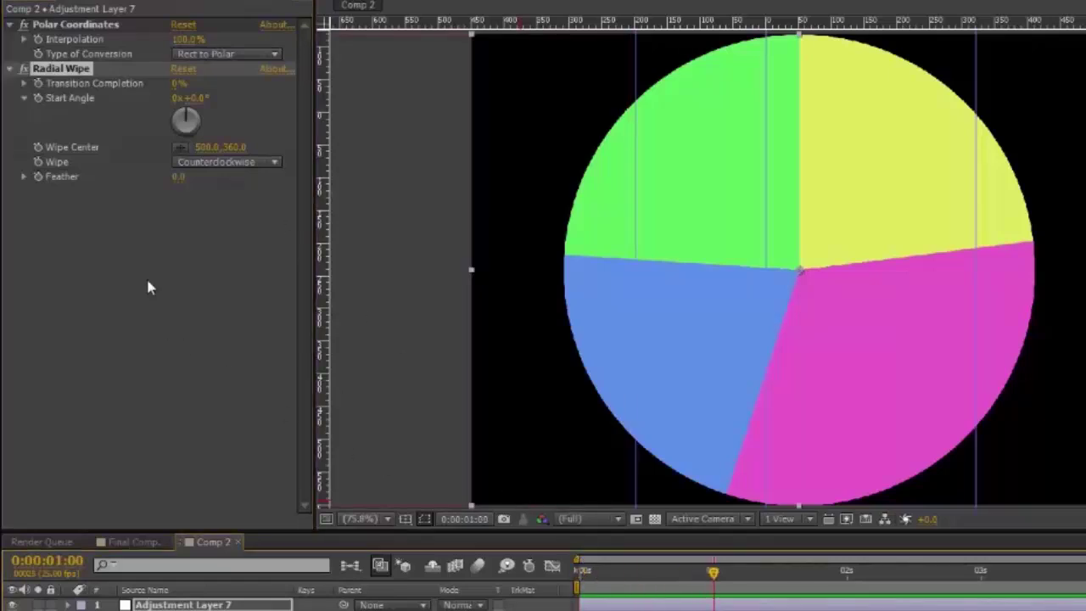
click(39, 83)
drag(180, 84, 266, 85)
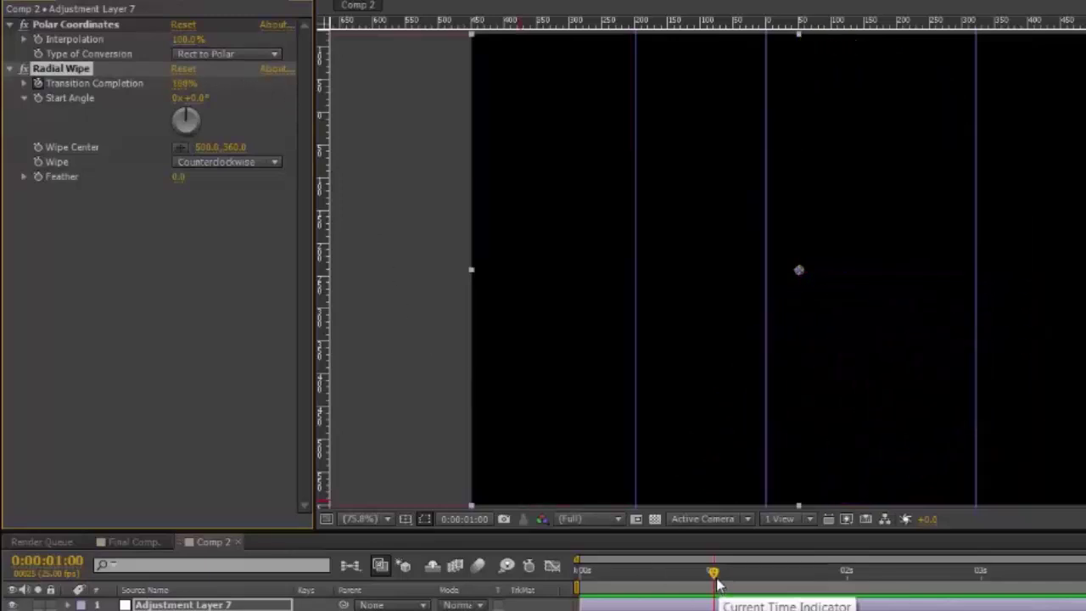
drag(715, 582, 981, 595)
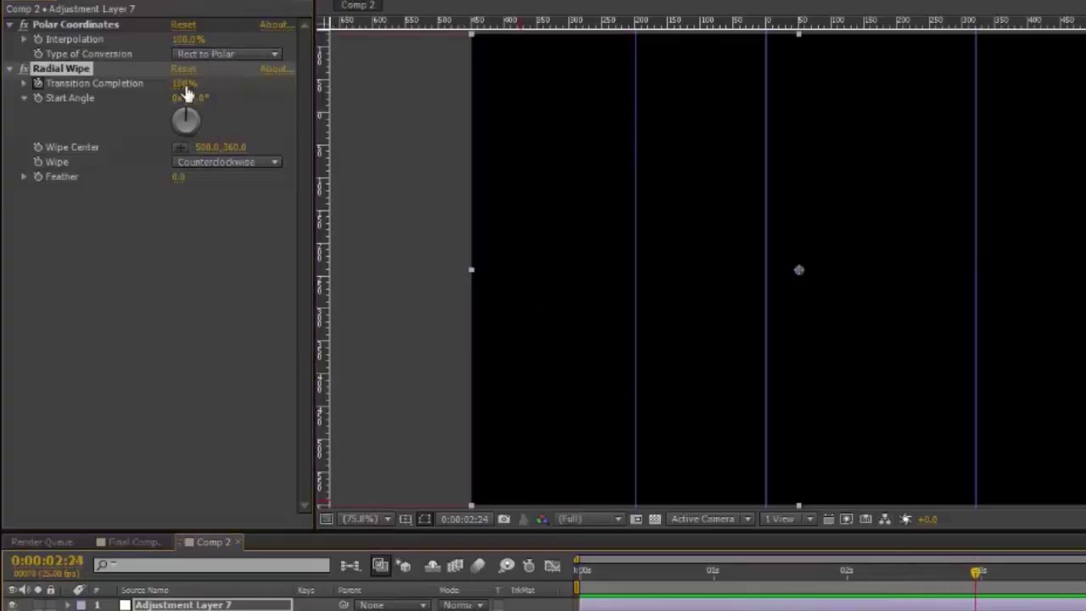
drag(187, 92, 102, 91)
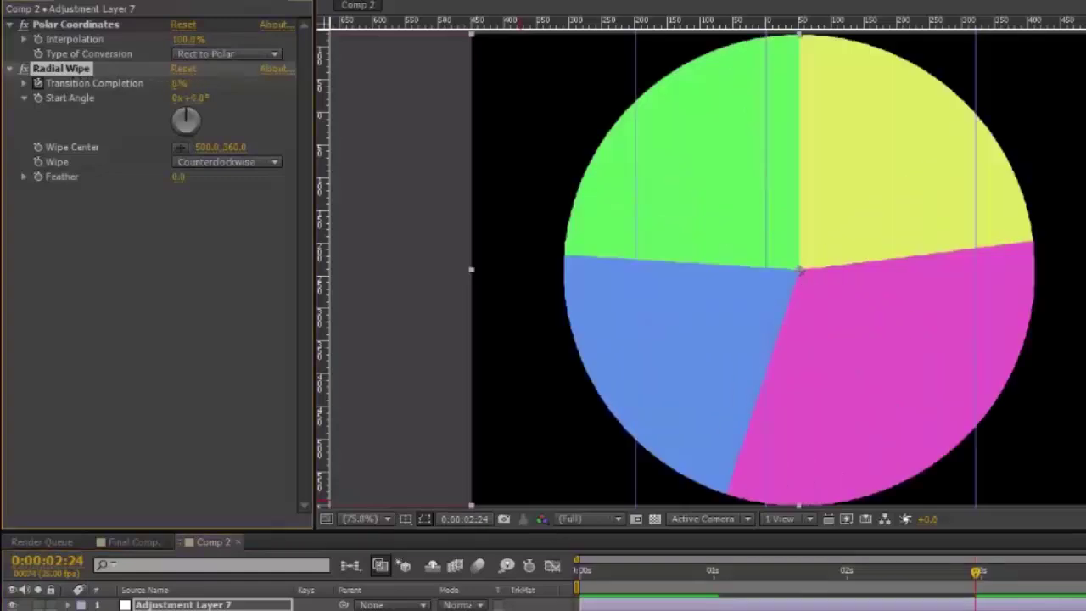
drag(978, 573, 998, 603)
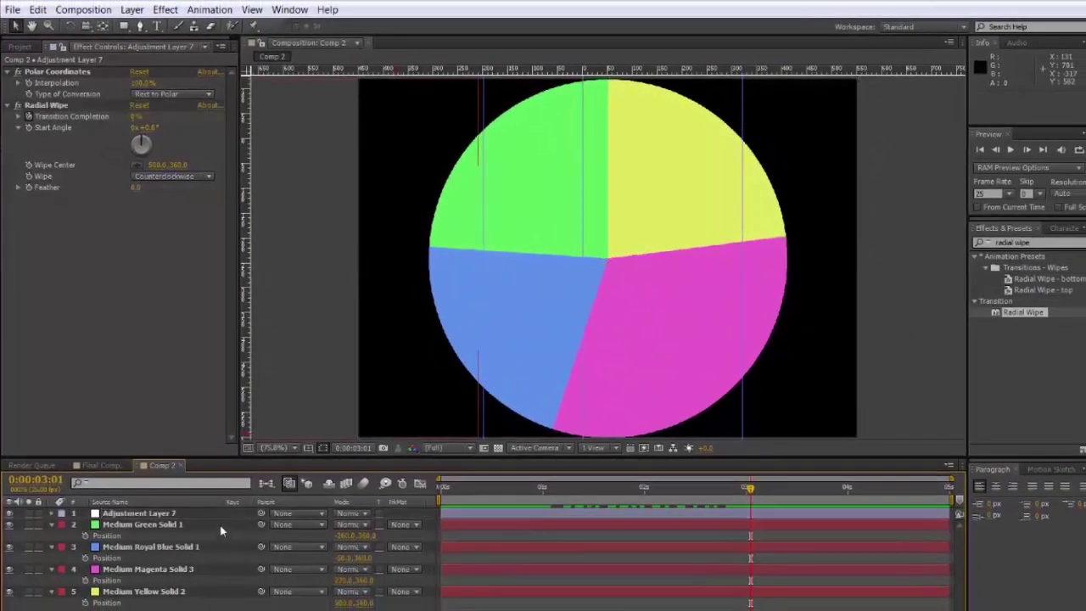
- Apply a Stroke layer style to all four coloured wedge solids, starting from Medium Green Solid 1
click(219, 525)
shift+click(211, 592)
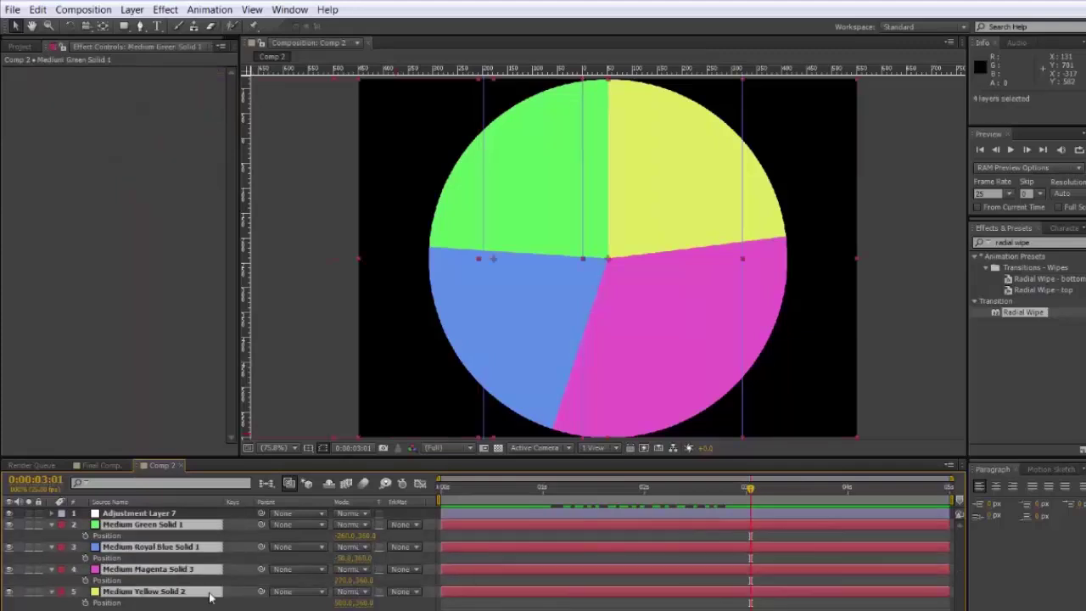
click(132, 9)
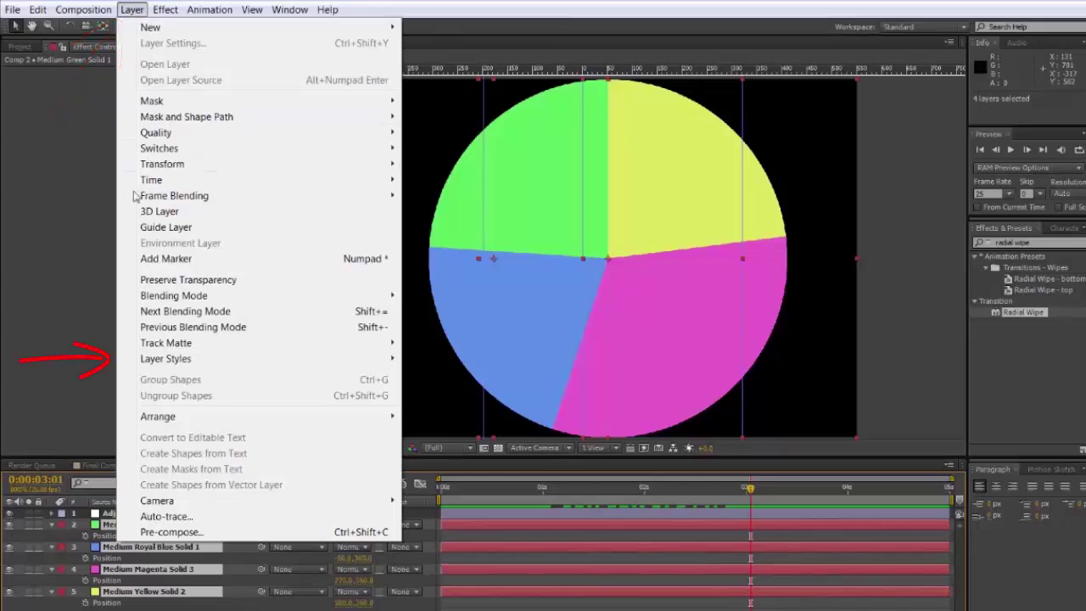
mouse_move(250, 365)
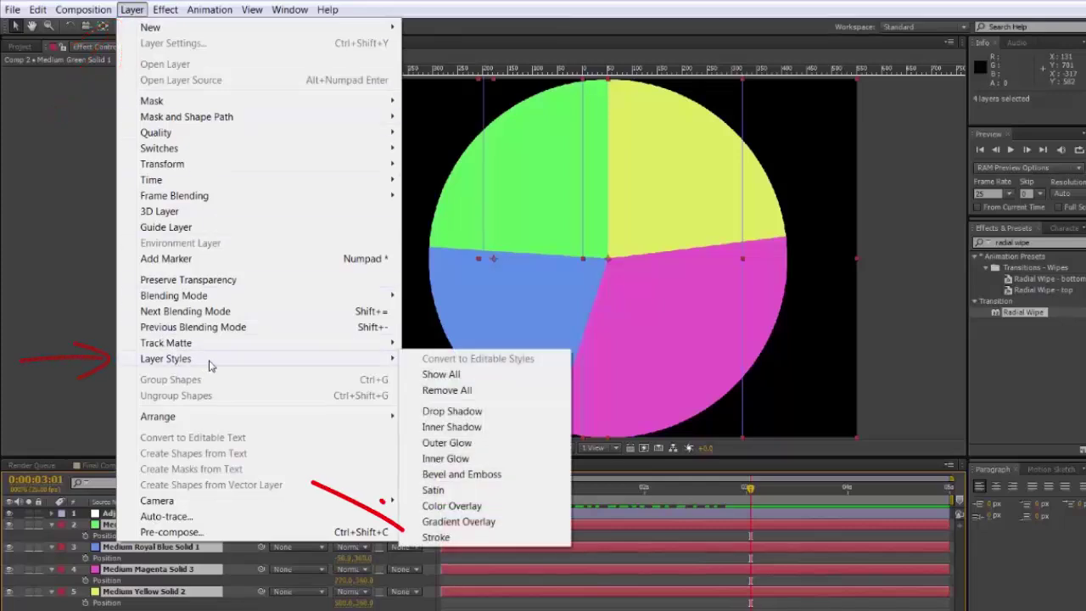
click(436, 537)
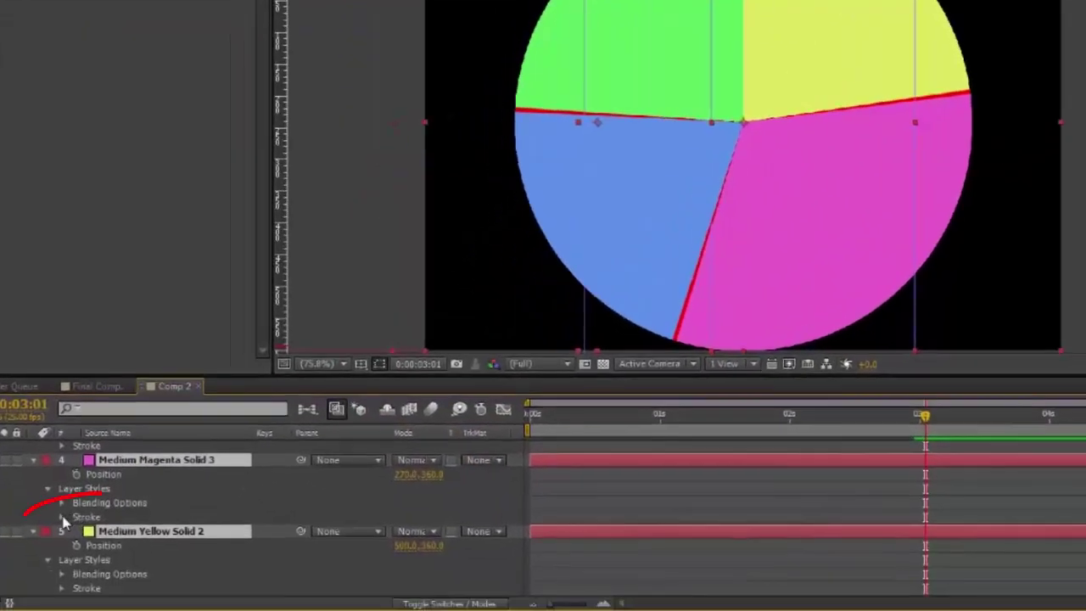
- Set the Medium Magenta Solid 3 stroke to Inside position and white (FFFFFF)
click(62, 517)
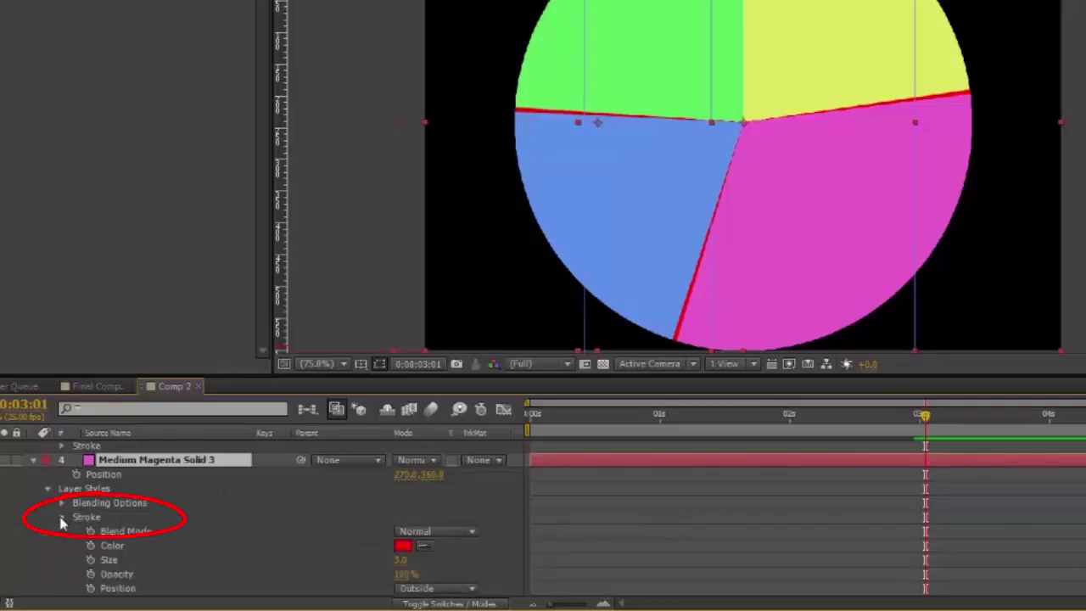
click(475, 589)
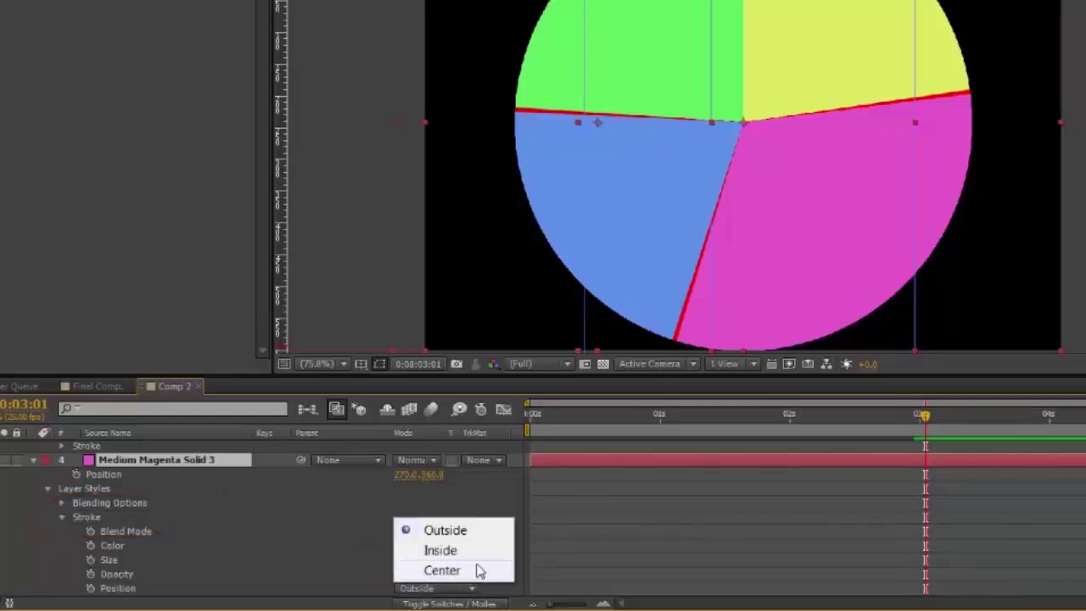
click(483, 553)
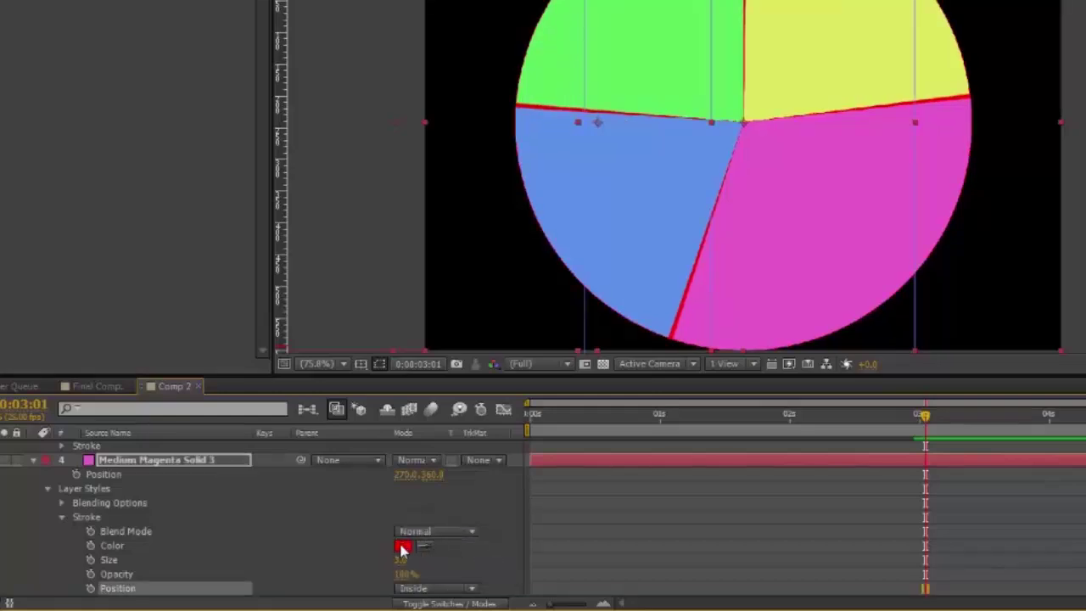
click(402, 547)
drag(837, 394, 766, 345)
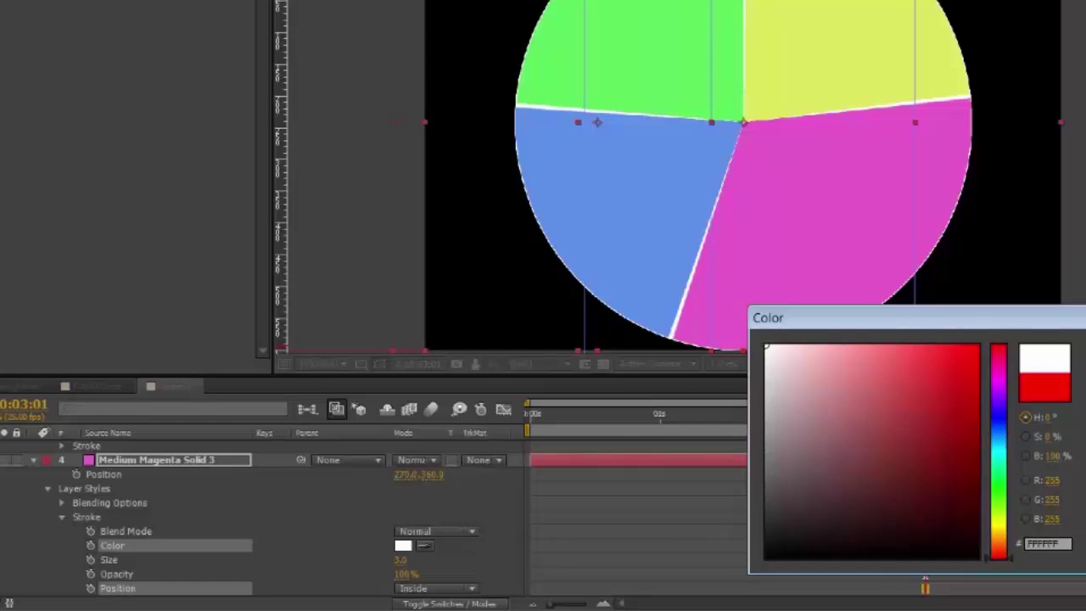
key(Return)
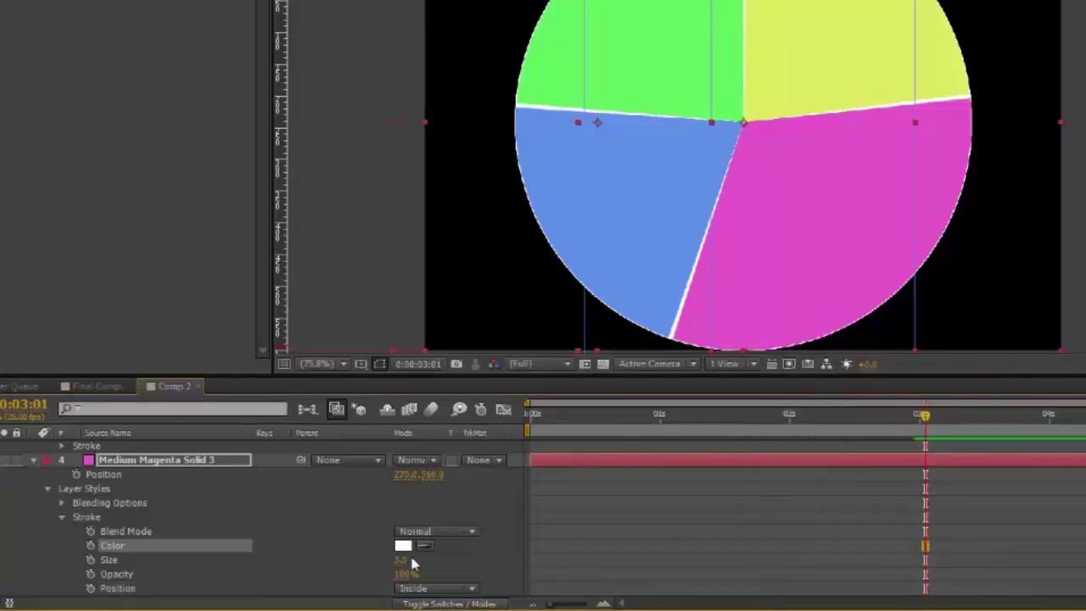
- Add Comp 2 into Final Comp above Background, scale it down, and play the preview
click(102, 388)
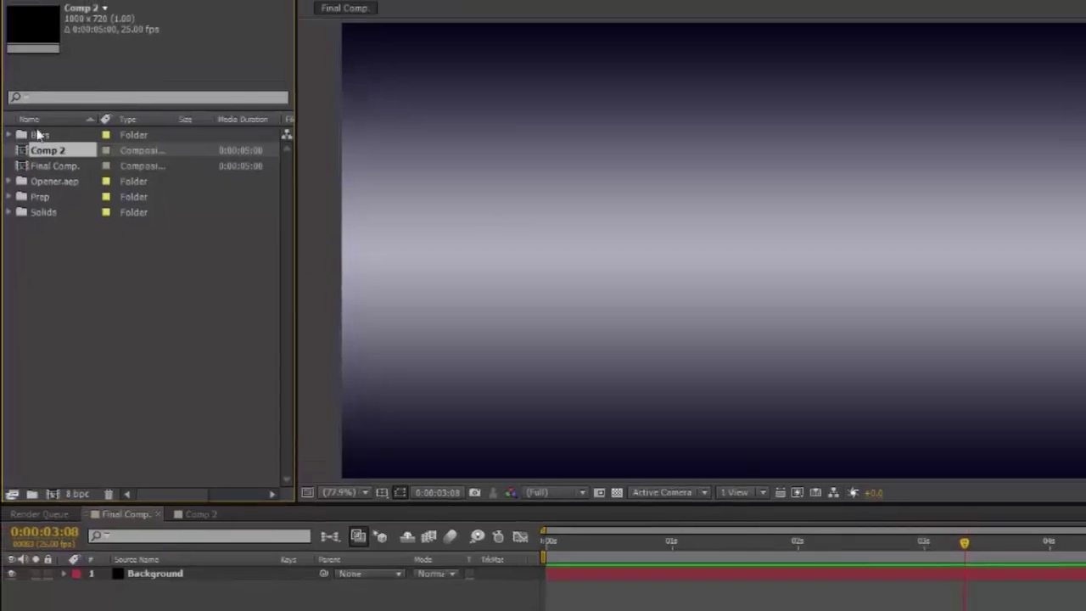
drag(48, 151, 90, 578)
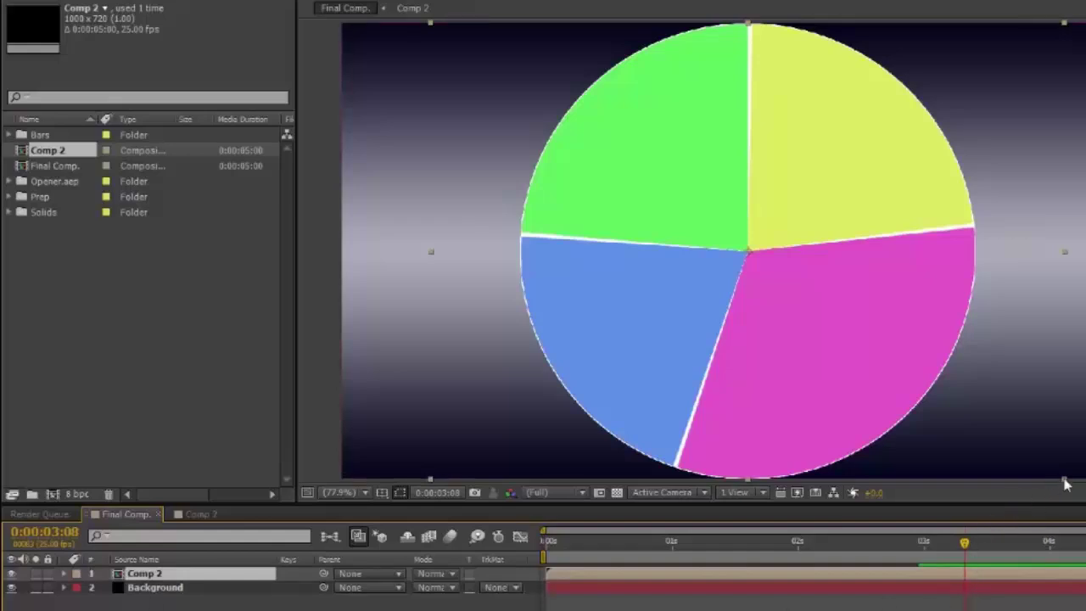
drag(1066, 483, 972, 424)
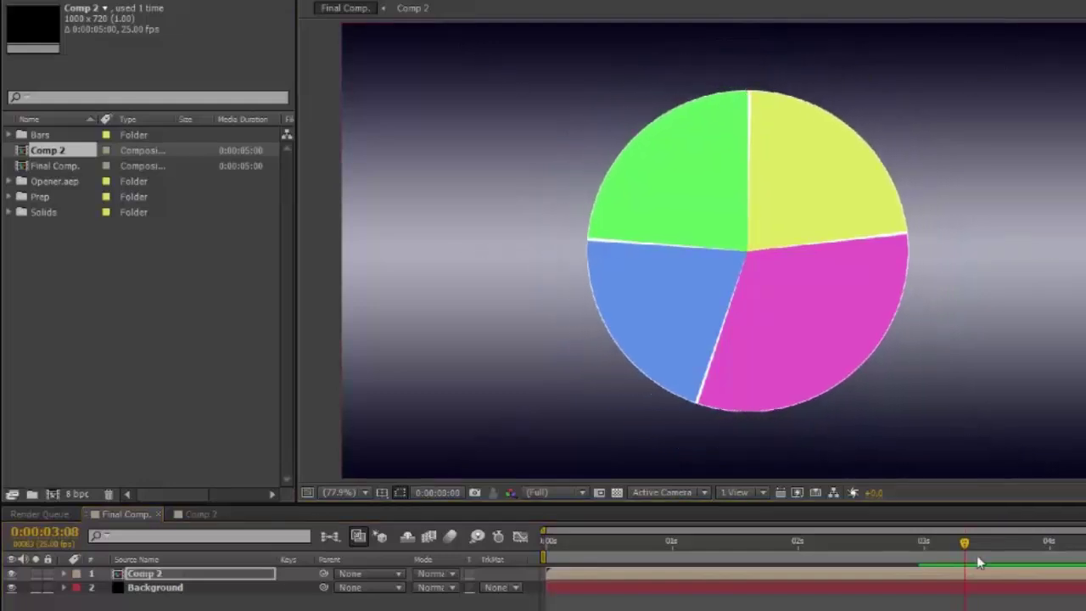
key(space)
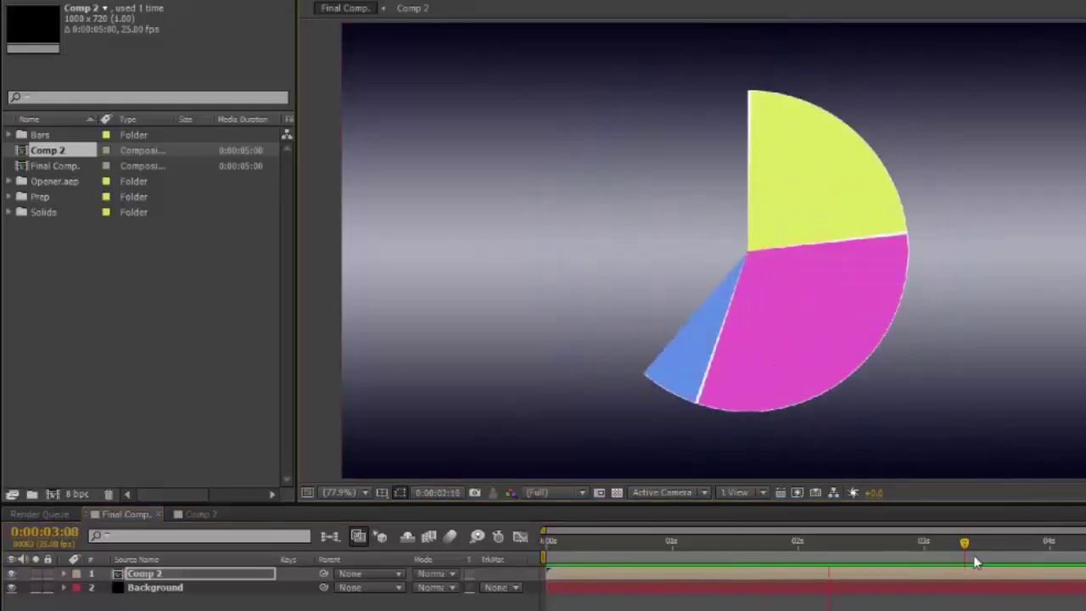